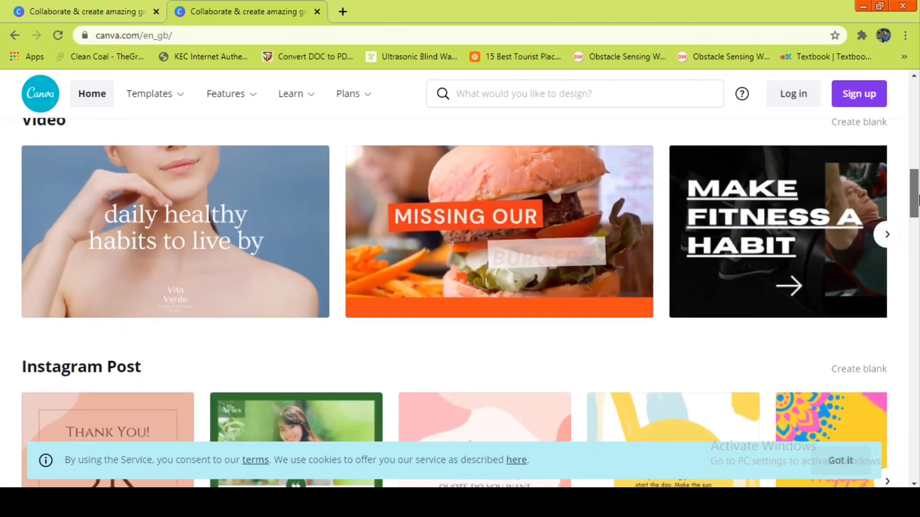
Log in to Canva using the first listed Google account.
drag(918, 211, 918, 223)
drag(918, 224, 919, 232)
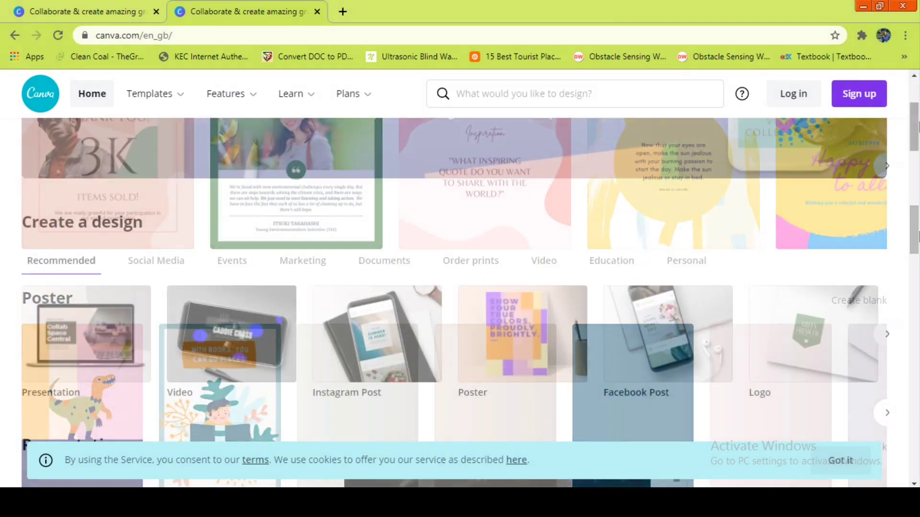
drag(916, 125, 916, 103)
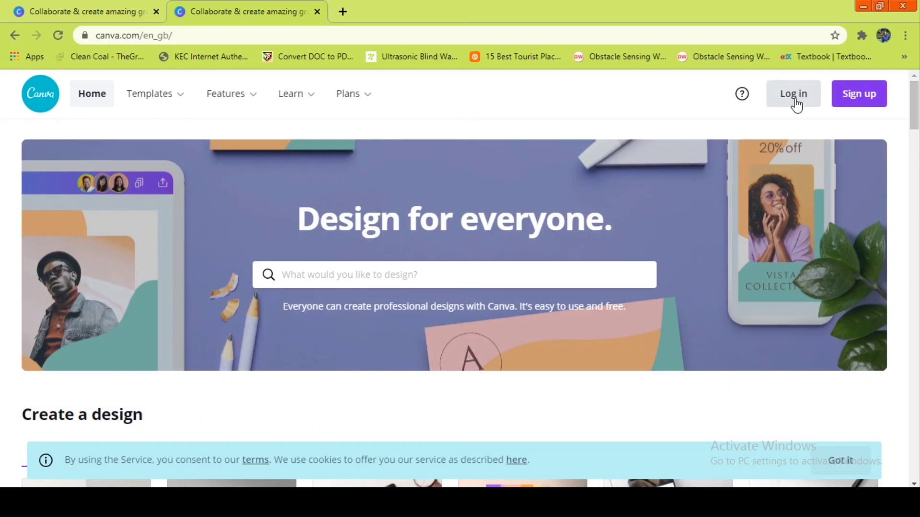
click(794, 94)
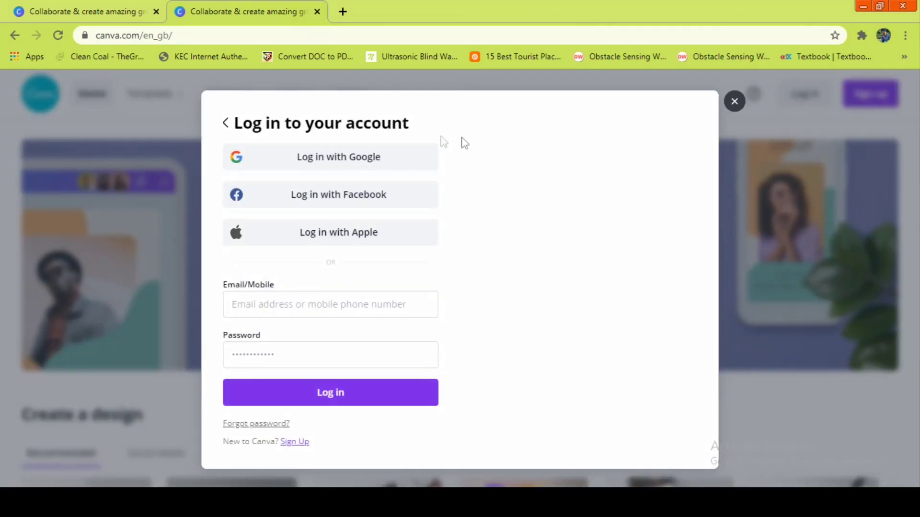
click(290, 160)
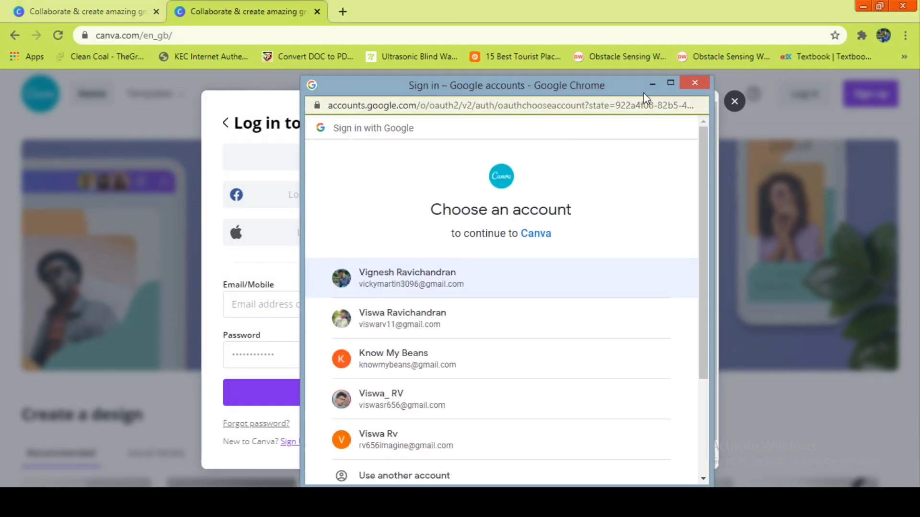
drag(493, 87, 663, 101)
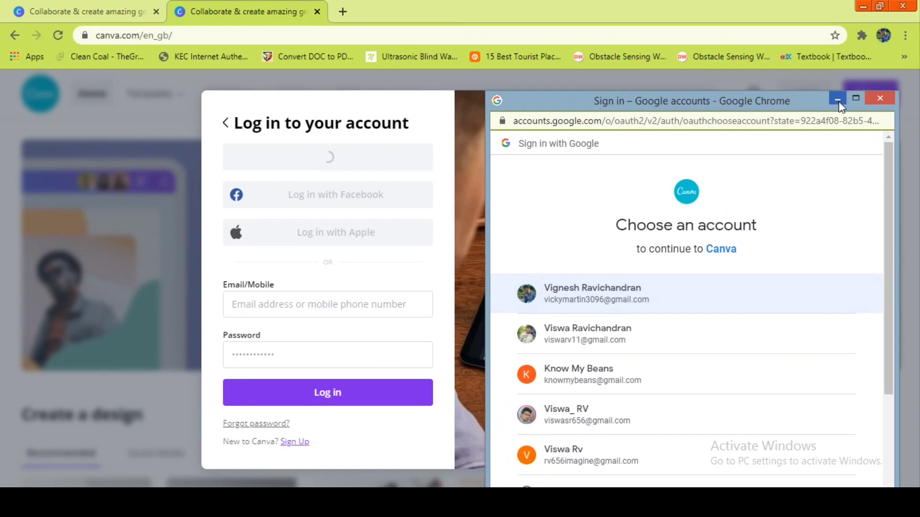
drag(823, 102, 783, 80)
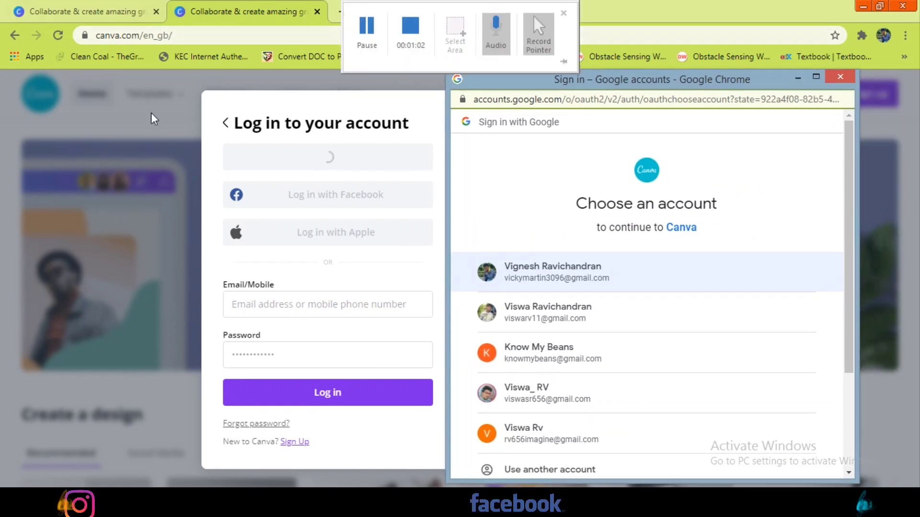
click(535, 274)
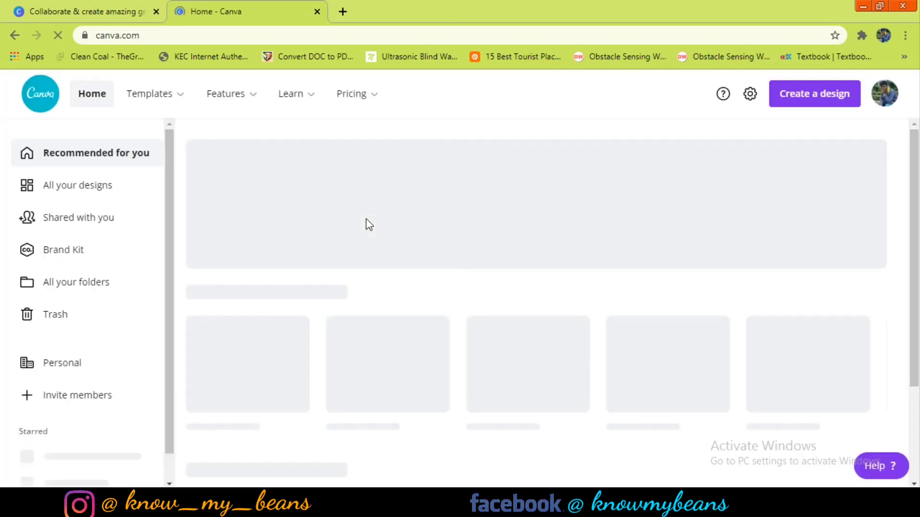
Look through the existing designs and the template categories on the home page.
scroll(677, 127, down, 7)
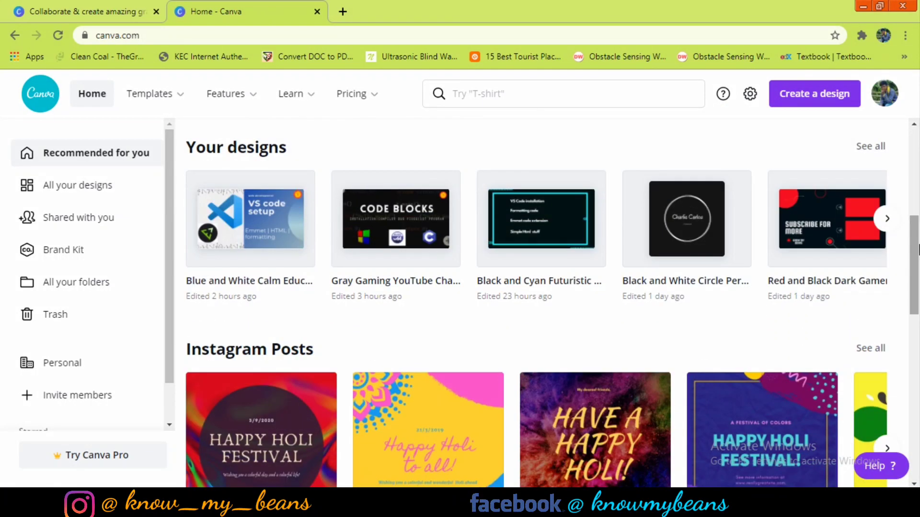
click(887, 218)
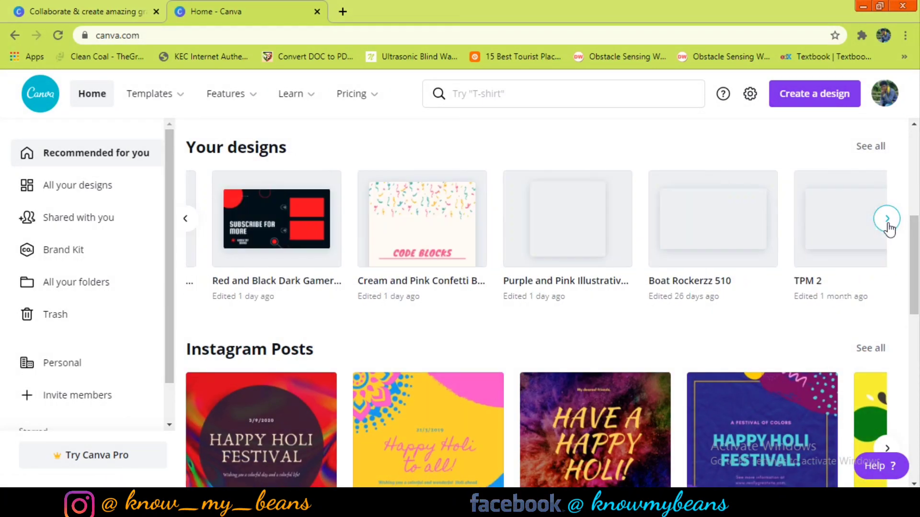
click(887, 224)
click(888, 224)
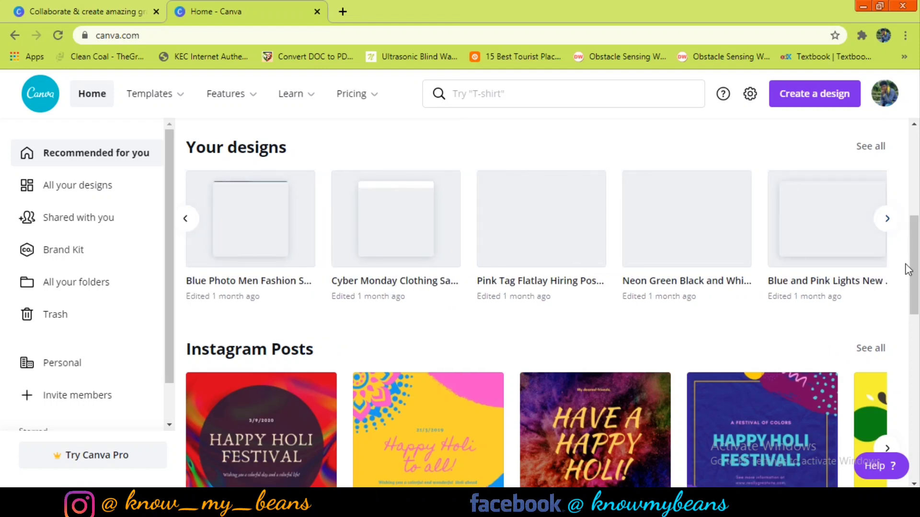
scroll(916, 271, down, 1)
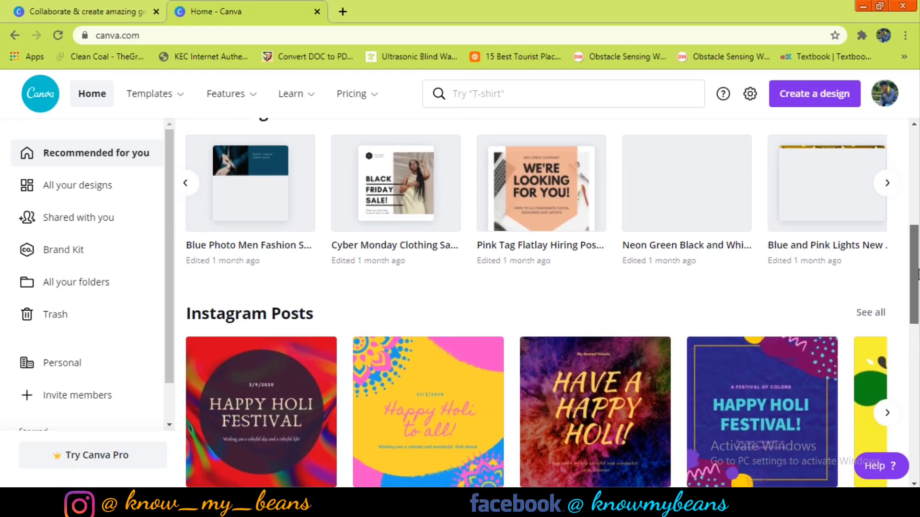
drag(918, 273, 919, 427)
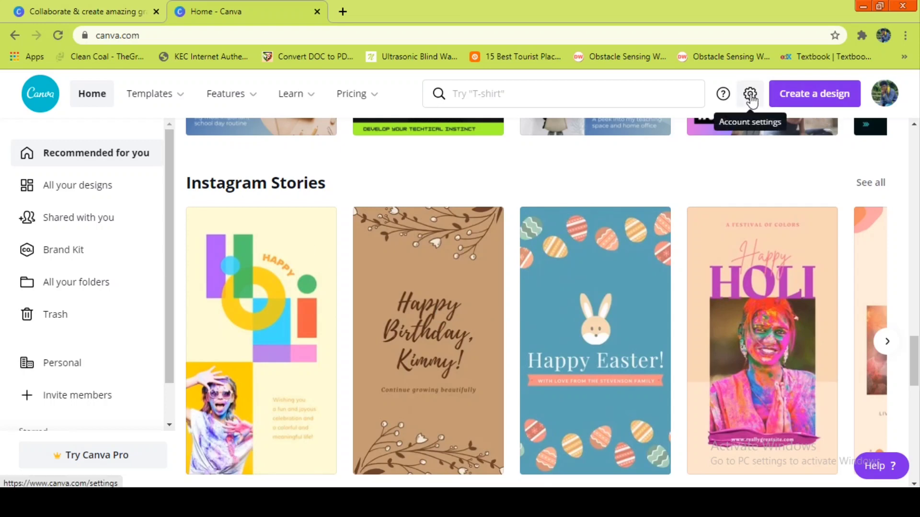
Open the list of design types for a new design and look through it.
mouse_move(150, 94)
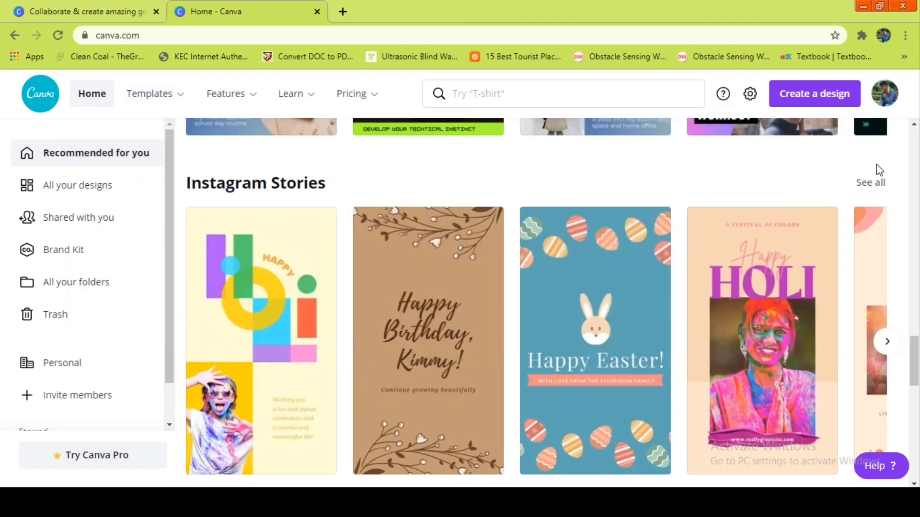
click(806, 92)
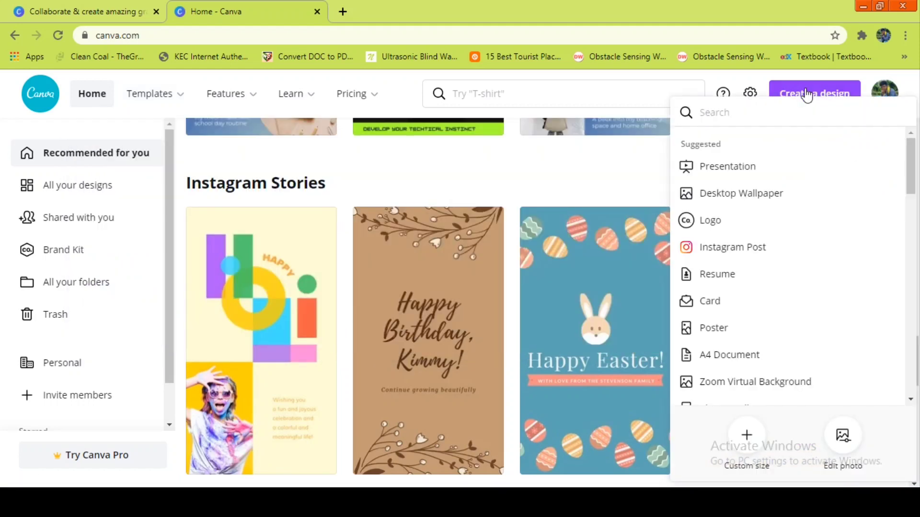
drag(912, 172, 918, 192)
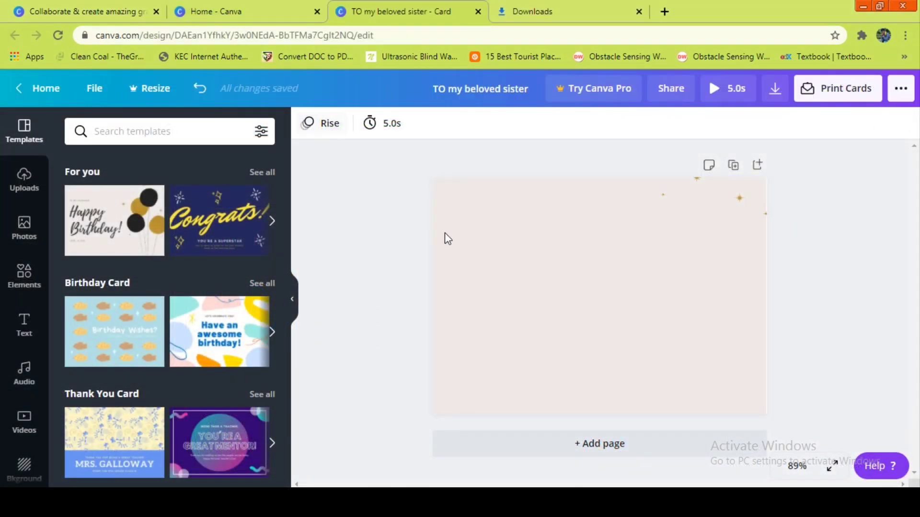
Set the card's background to the custom dark navy colour #041F42.
click(443, 238)
click(307, 124)
scroll(286, 223, down, 2)
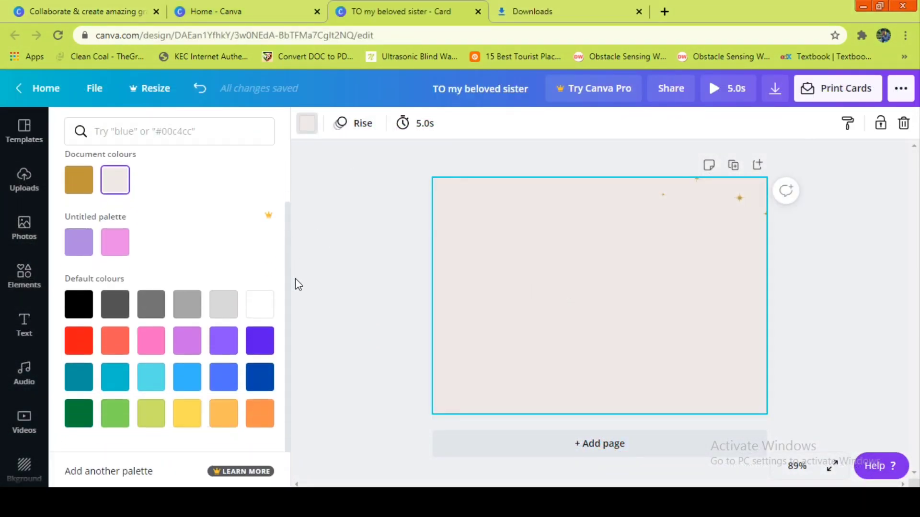
click(257, 382)
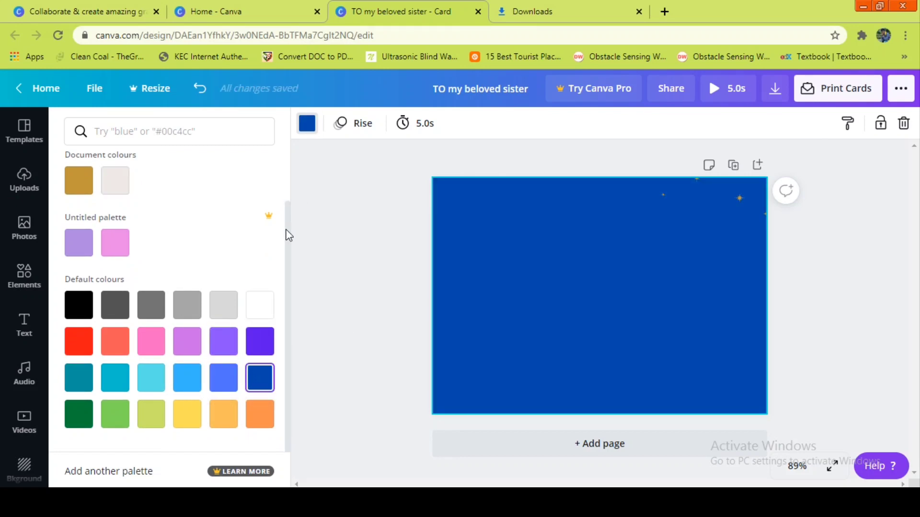
scroll(285, 232, up, 2)
right_click(291, 154)
click(79, 194)
drag(252, 248, 245, 279)
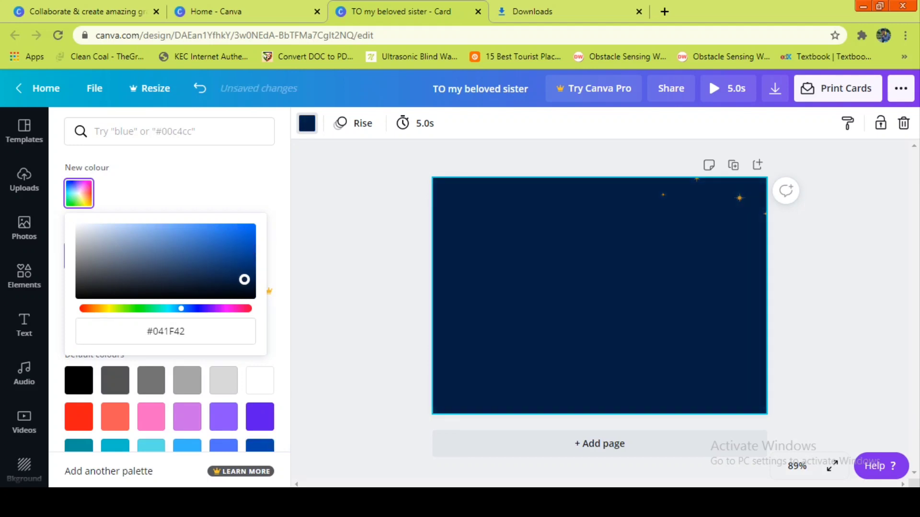
Delete the small gold stars from the card's upper-right corner.
click(723, 201)
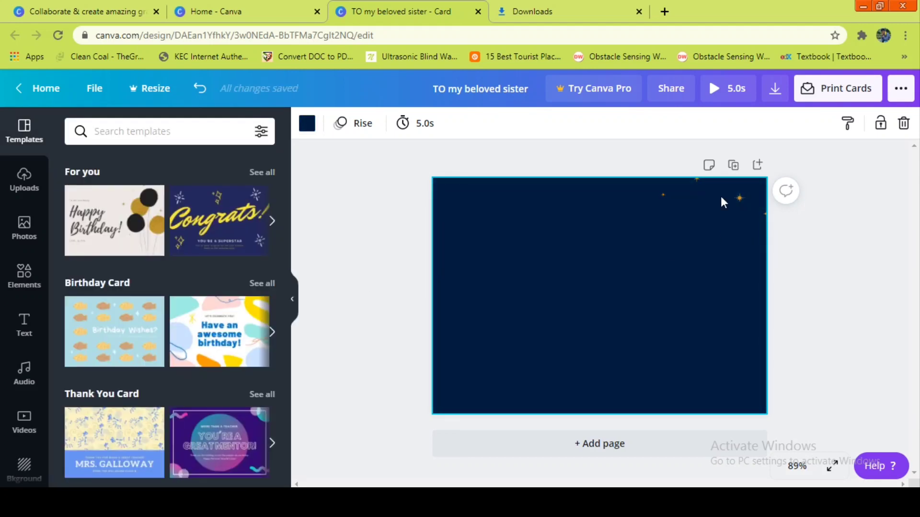
click(664, 194)
drag(834, 232, 651, 171)
key(Delete)
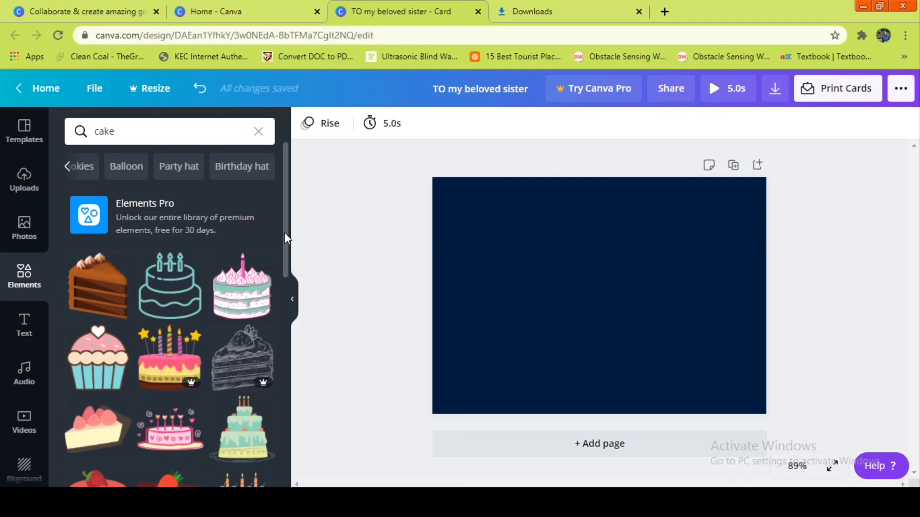
Add the teal outline cake with three candles to the card, enlarge it and place it in the left half.
drag(284, 234, 292, 261)
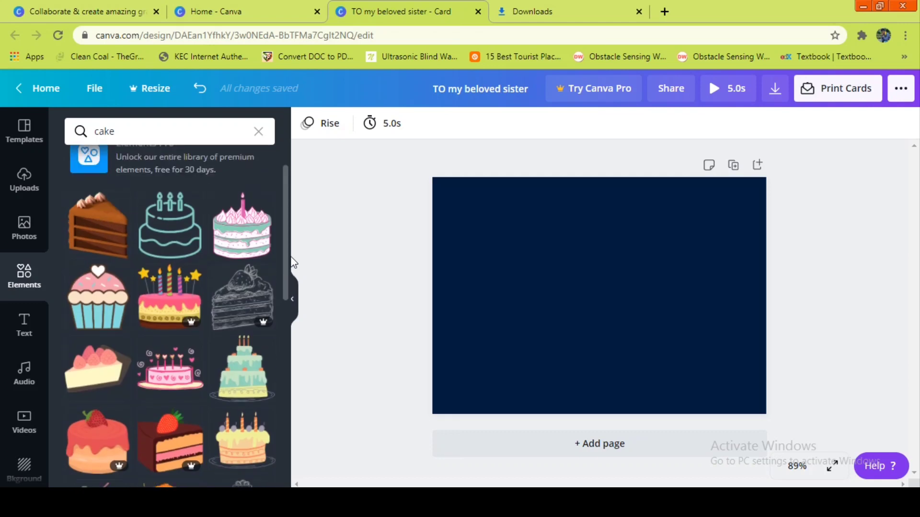
drag(176, 230, 563, 295)
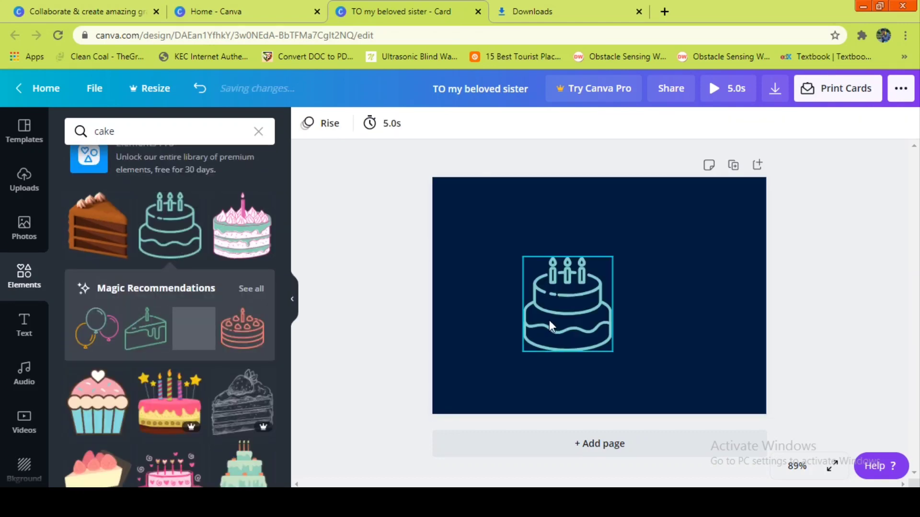
click(550, 321)
drag(612, 350, 637, 369)
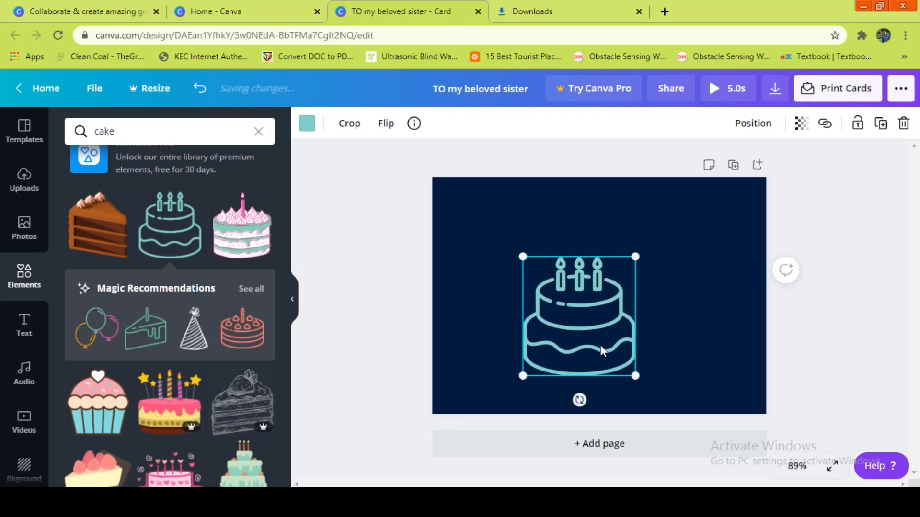
drag(596, 330, 517, 330)
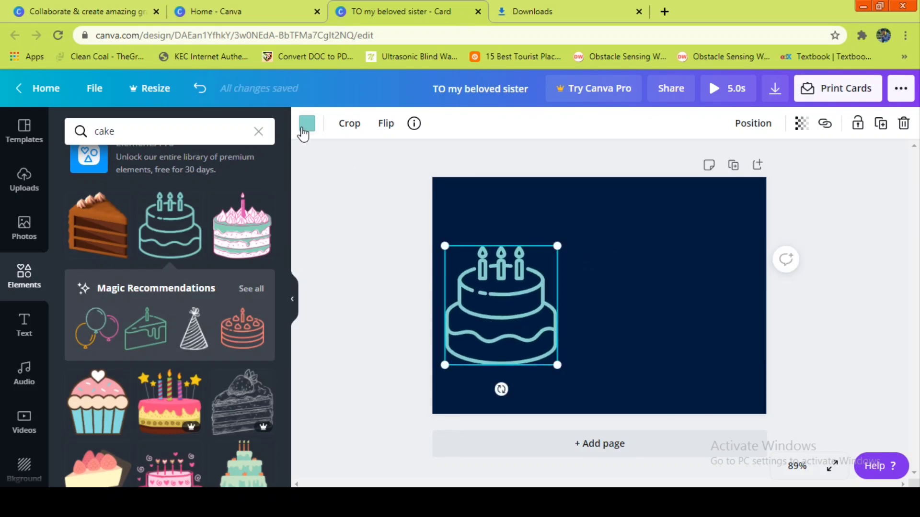
Recolour the cake outline to a paler greyish teal and enlarge the cake slightly.
click(306, 125)
click(78, 193)
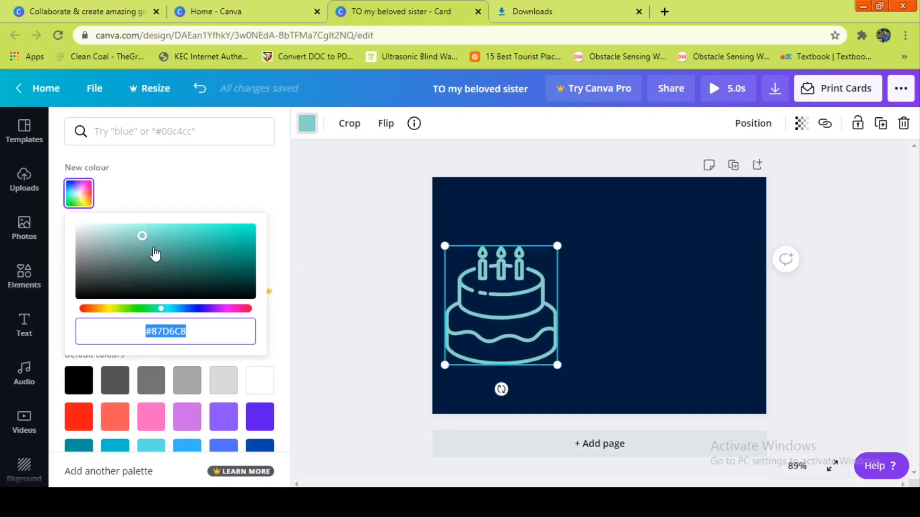
drag(142, 236, 104, 236)
click(498, 311)
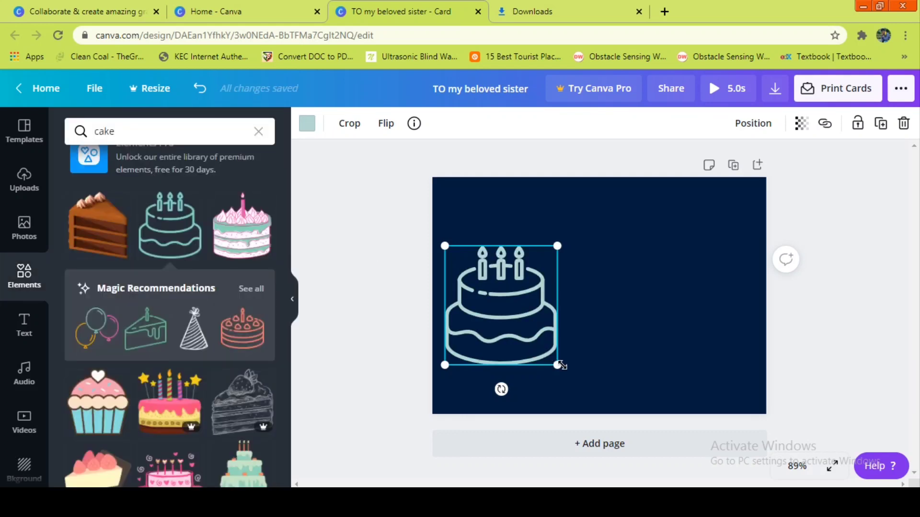
drag(564, 369, 577, 383)
click(395, 302)
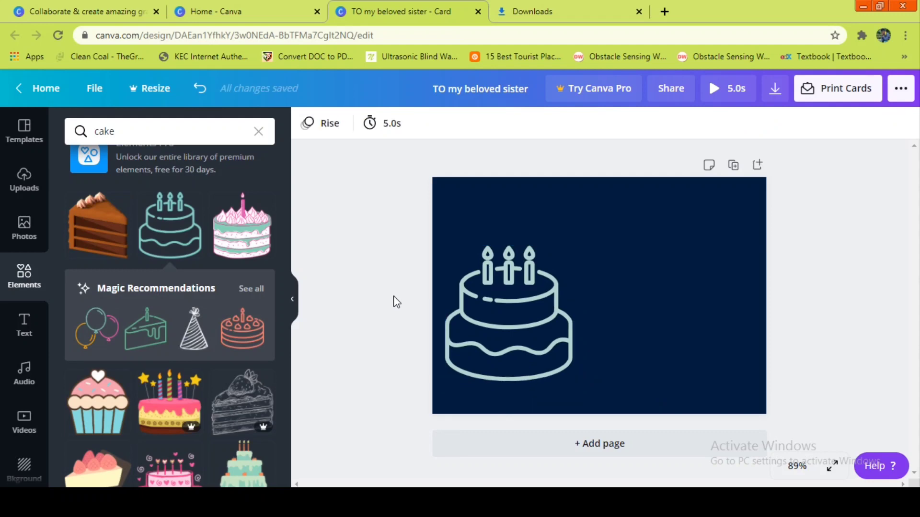
Find the free outline-style party hat among the "Party hat" elements and add it, shrunk to a small icon, above the cake's right side.
drag(286, 237, 279, 186)
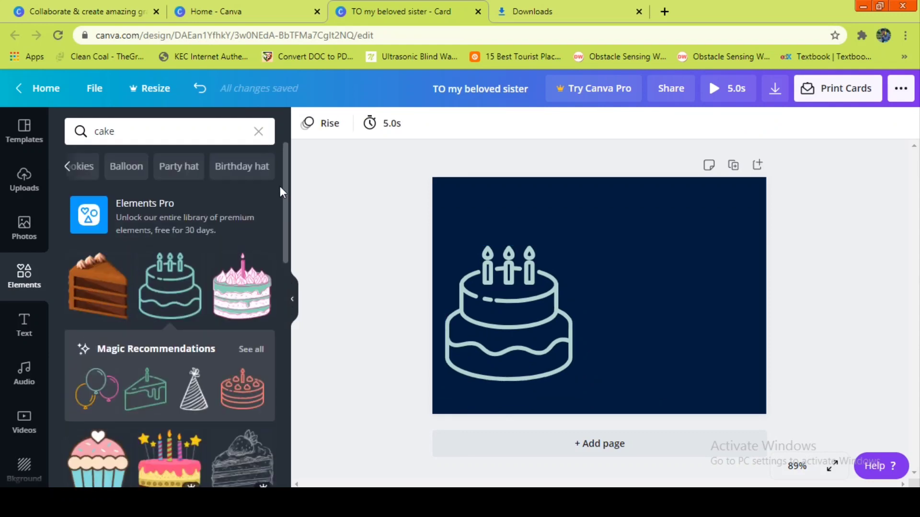
click(184, 176)
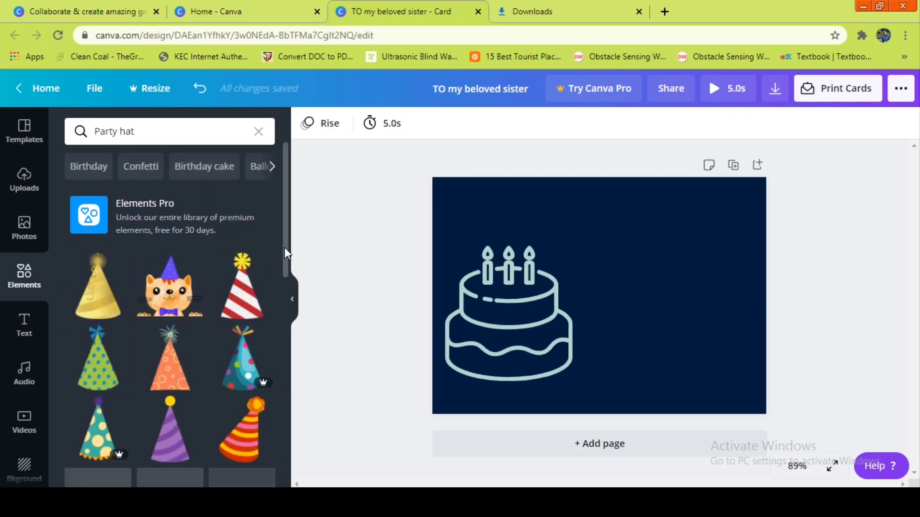
drag(284, 247, 283, 342)
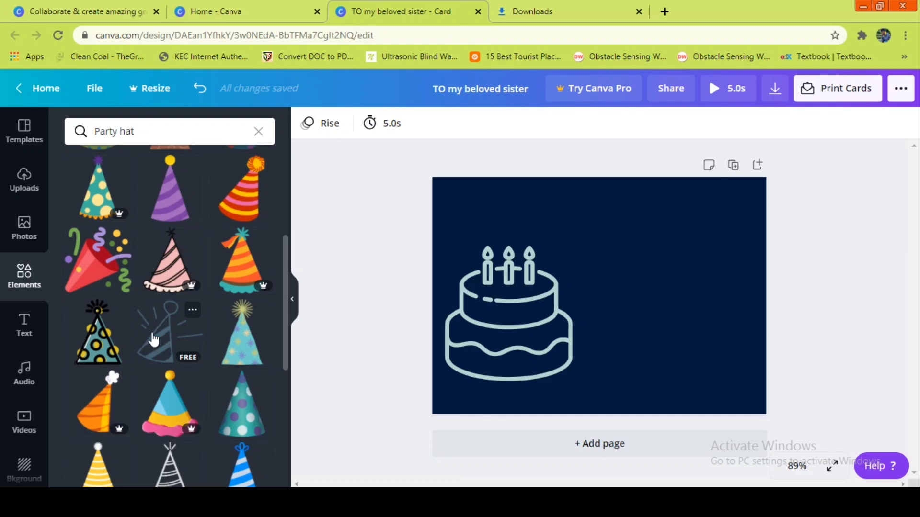
drag(469, 230, 581, 245)
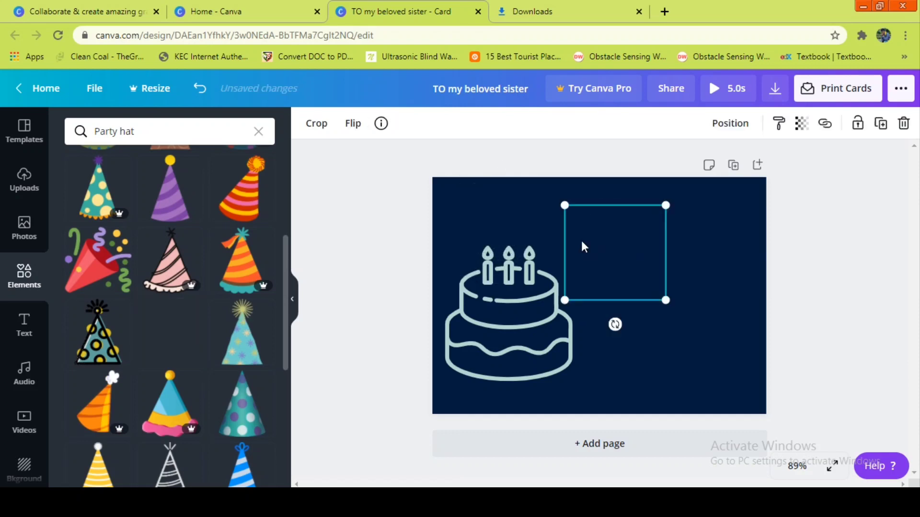
drag(665, 300, 584, 238)
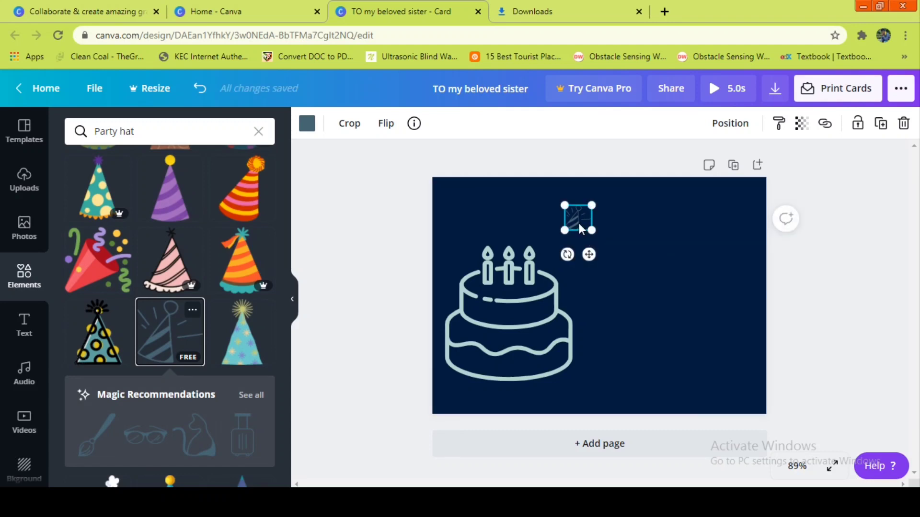
Copy the small party hat and paste a duplicate onto the card.
right_click(581, 228)
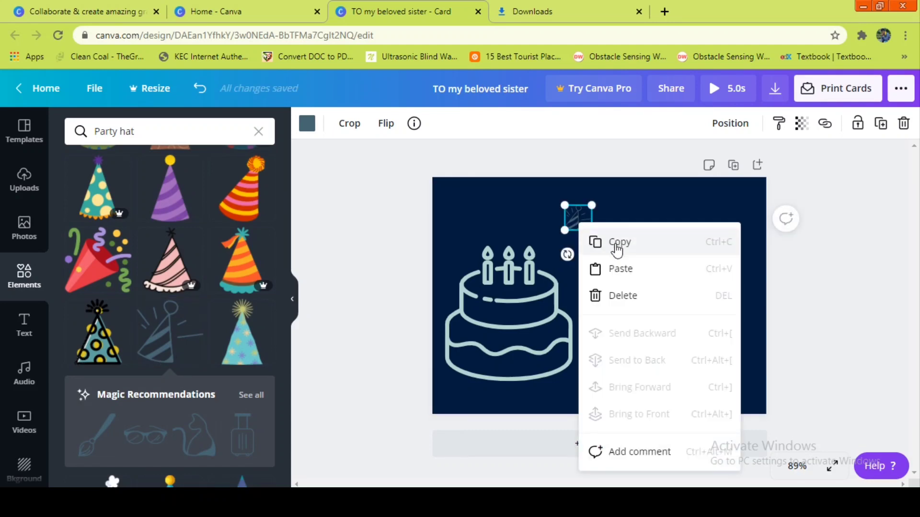
click(618, 243)
click(615, 230)
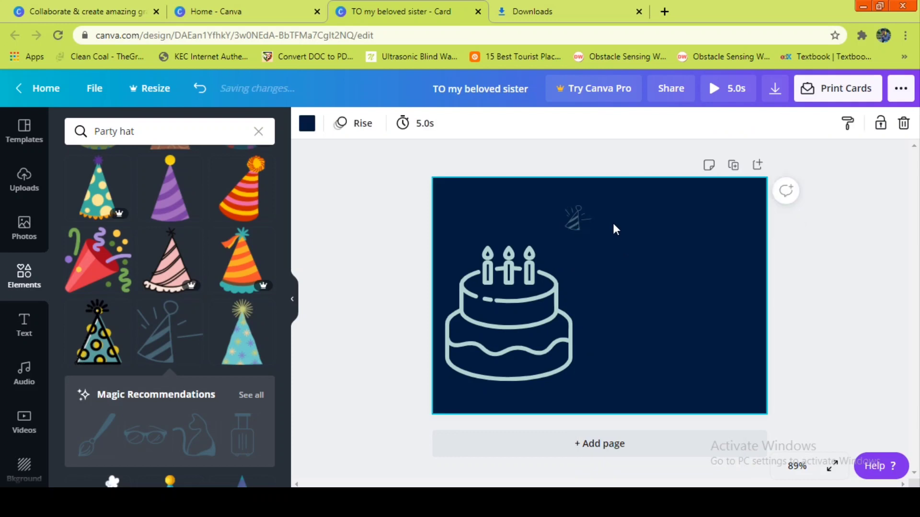
right_click(614, 226)
click(652, 279)
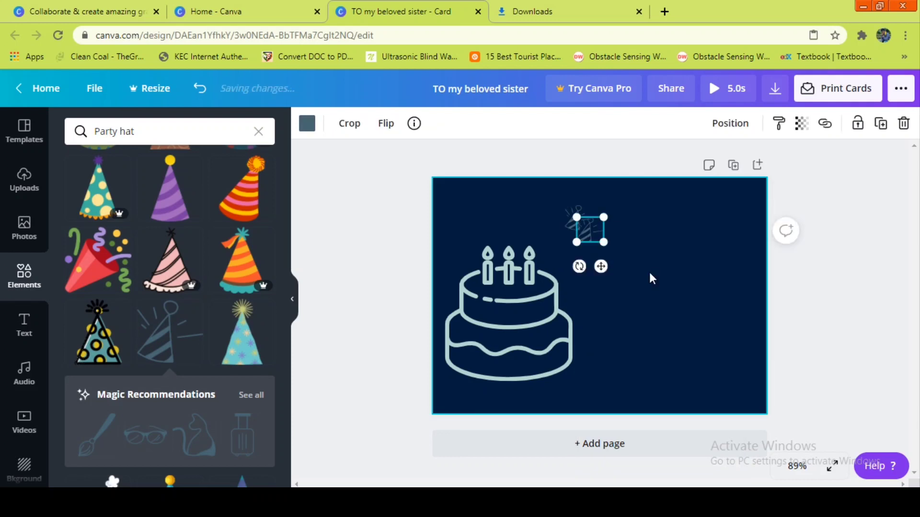
Place the two small party hats side by side above the cake and paste a copy of the pair to their right.
drag(599, 234, 575, 215)
click(664, 233)
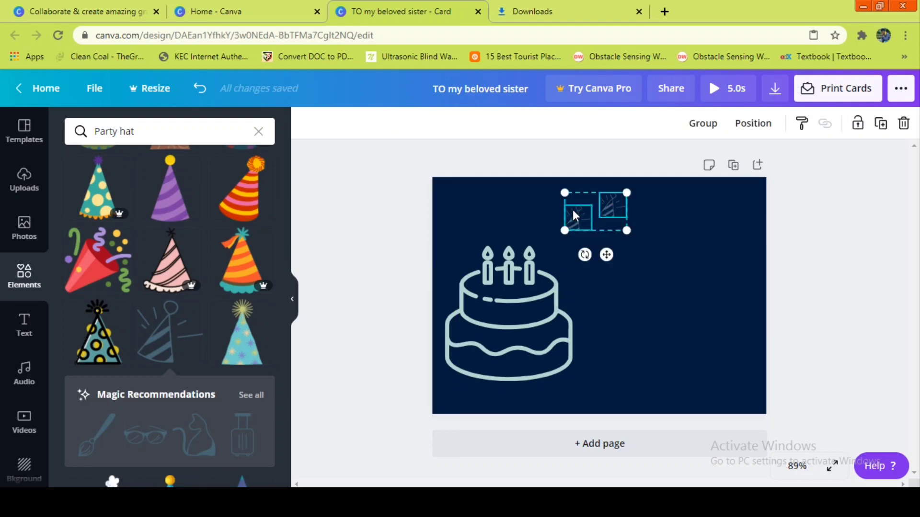
click(677, 233)
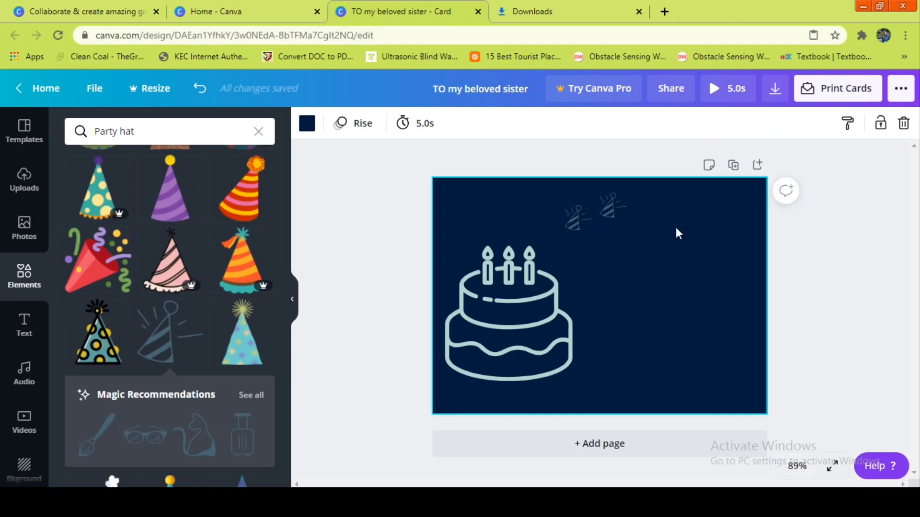
key(ctrl+v)
drag(604, 224, 667, 207)
Spread the four party hats along the card's edges, two near the top-left corner and two near the top-right corner.
click(587, 210)
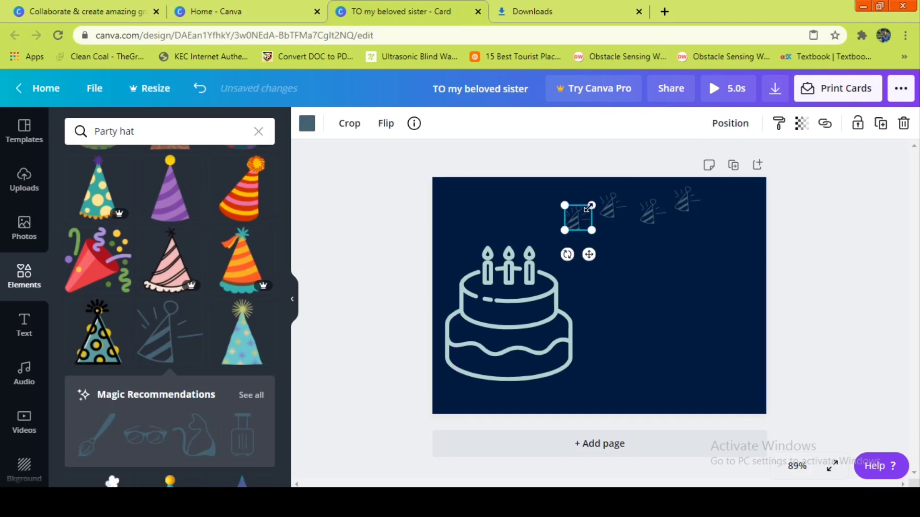
drag(589, 207, 470, 189)
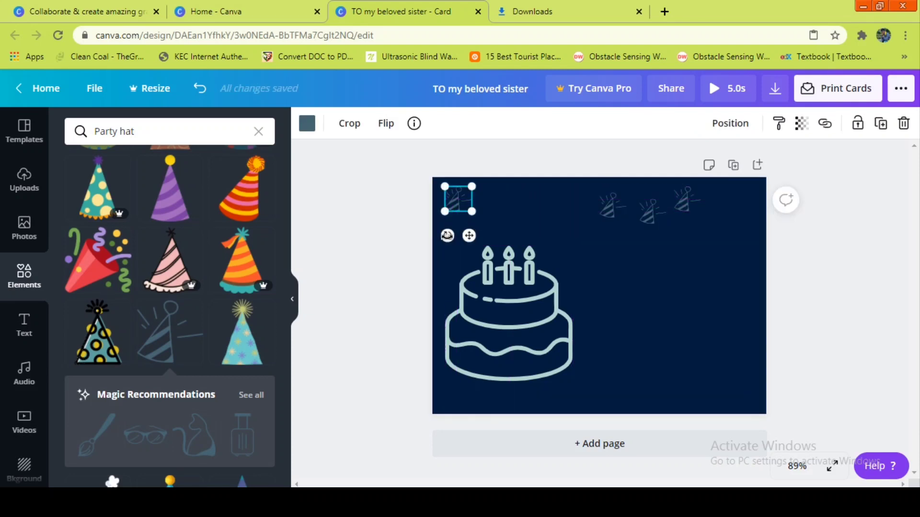
drag(447, 235, 479, 218)
drag(603, 216, 532, 215)
drag(649, 211, 753, 245)
drag(680, 206, 734, 185)
drag(543, 186, 445, 238)
Move the cake slightly down and to the right, and nudge the top-right hat closer to its corner.
click(498, 310)
drag(499, 311, 515, 315)
drag(746, 186, 754, 191)
click(860, 258)
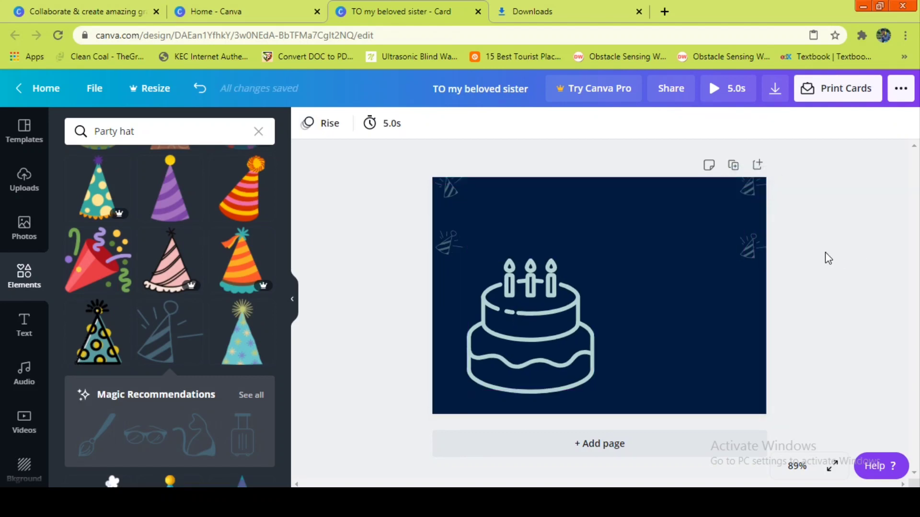
Duplicate the two party hats at the card's right edge and place the copies right of the cake's top.
drag(828, 258, 801, 248)
click(729, 191)
drag(740, 214, 616, 227)
click(651, 229)
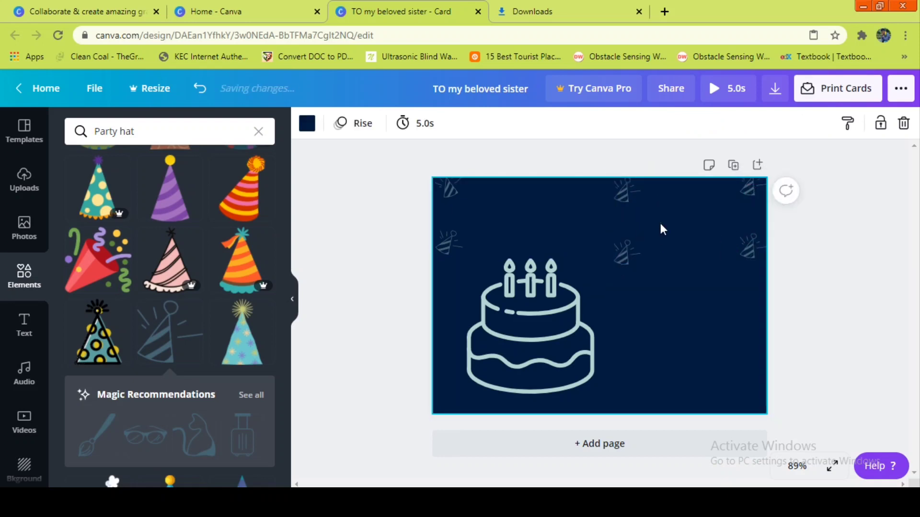
Move the two new hats and the top-right hat into a spaced row along the card's top edge.
drag(622, 191, 523, 183)
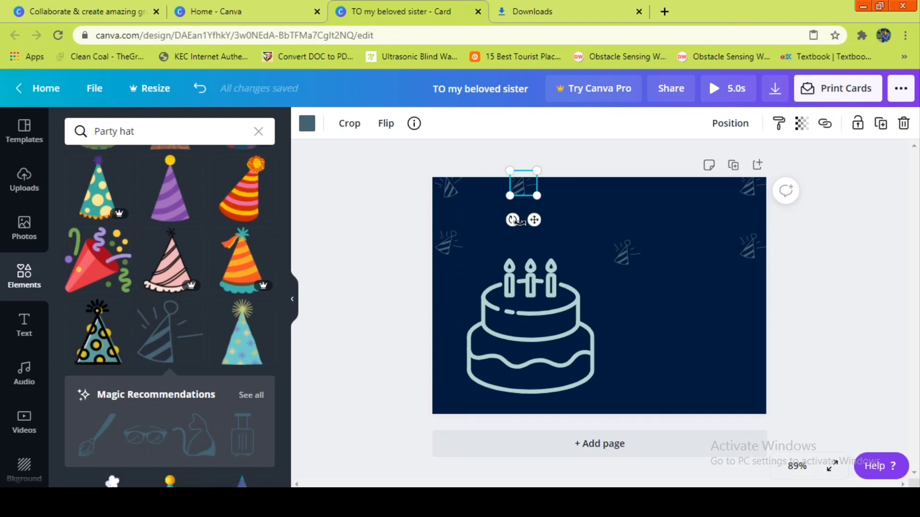
drag(531, 224, 547, 218)
click(626, 249)
drag(626, 249, 622, 184)
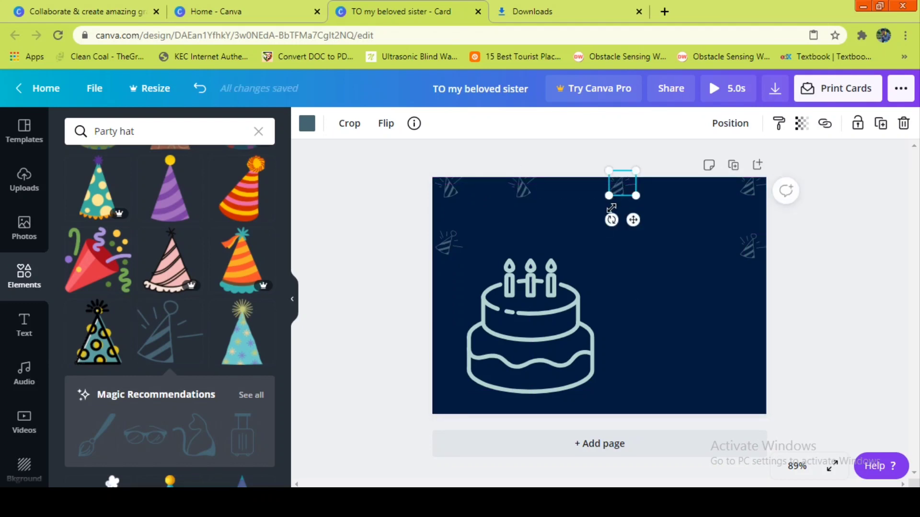
click(840, 227)
drag(752, 185, 712, 185)
click(828, 240)
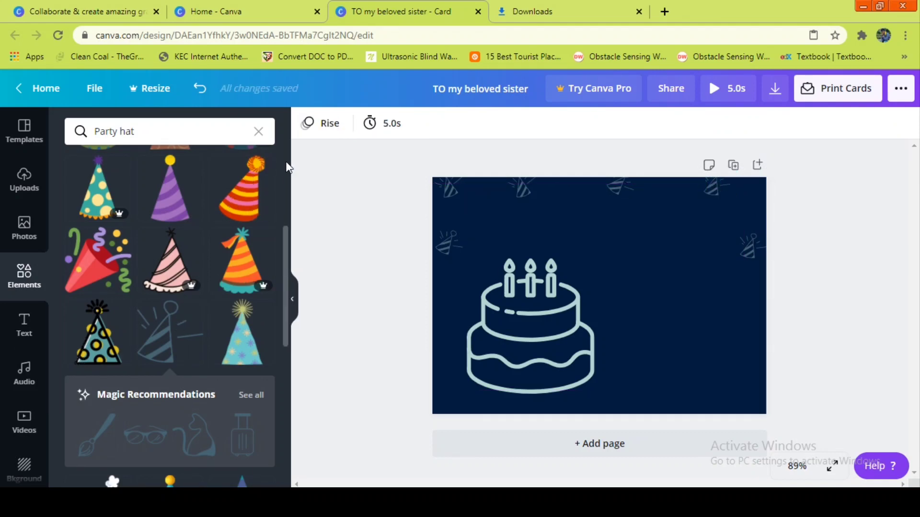
Add the free multicoloured confetti popper from the "Party popper" elements, shrunk into the bottom-left corner so only its confetti shows.
drag(286, 251, 283, 150)
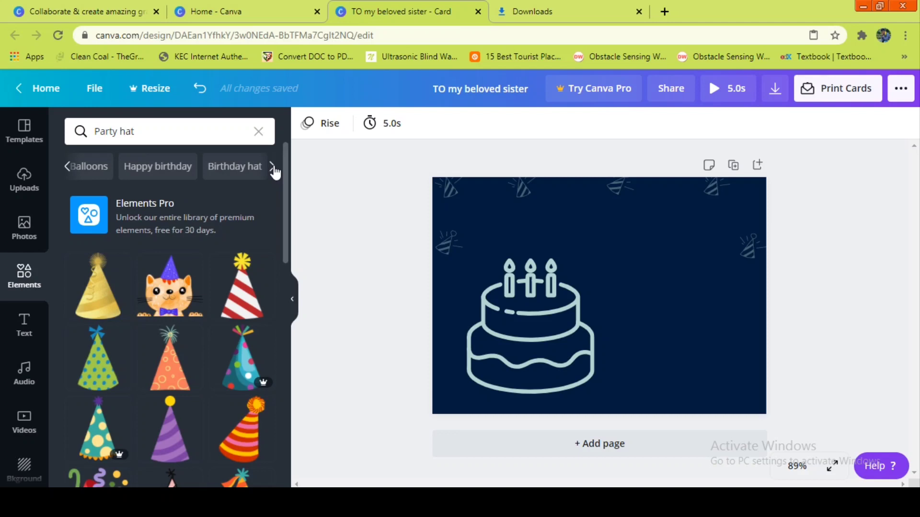
click(273, 167)
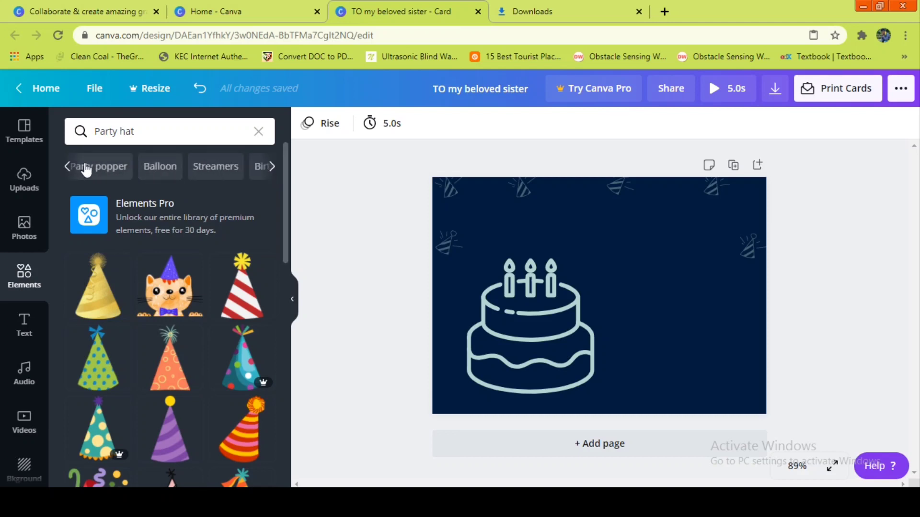
click(94, 167)
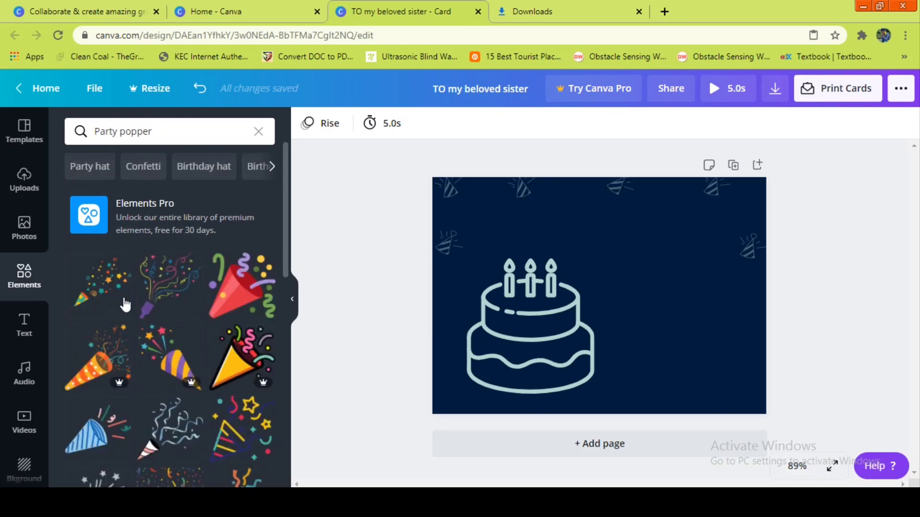
click(99, 290)
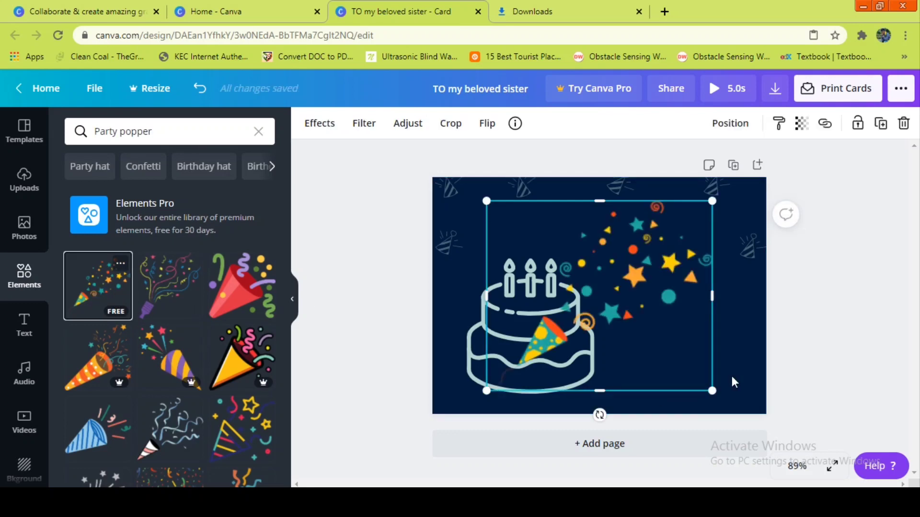
drag(713, 391, 446, 414)
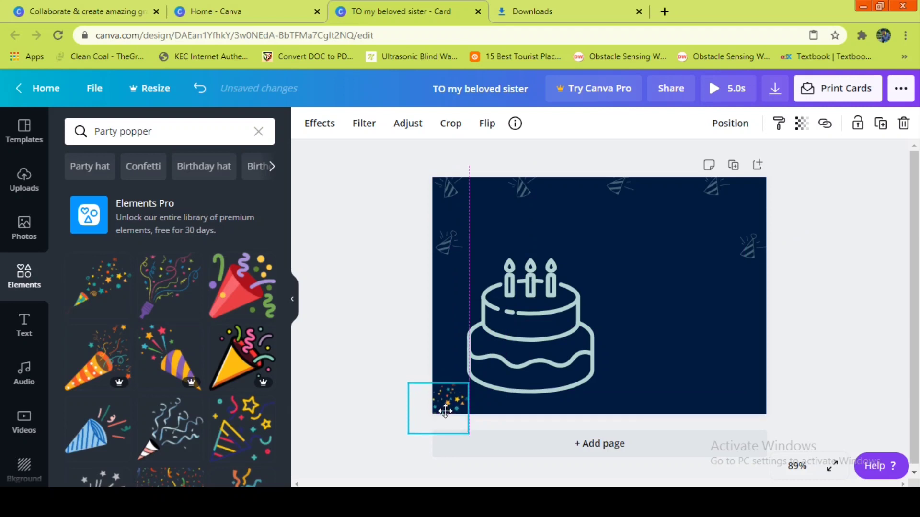
click(688, 362)
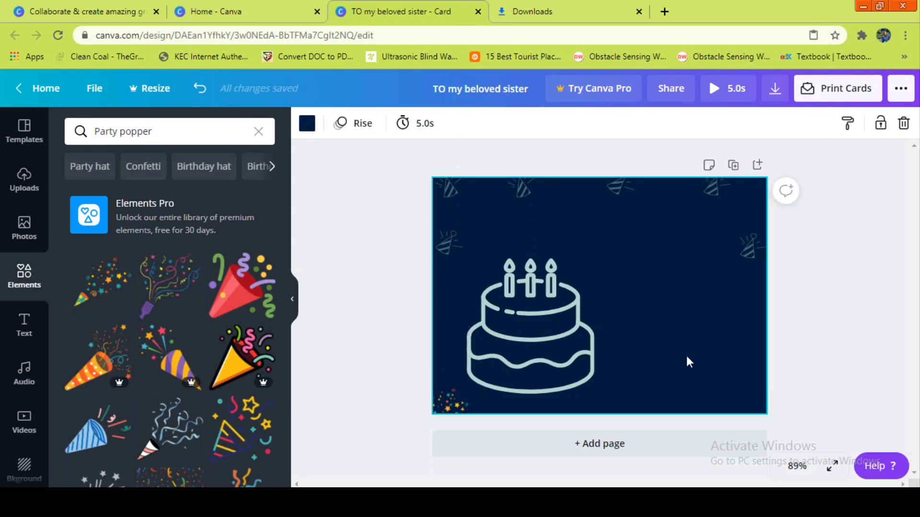
Paste a copy of the confetti popper, enlarge it and place it at the top edge between the two rightmost top hats.
key(ctrl+v)
drag(457, 414, 668, 325)
drag(664, 213, 663, 206)
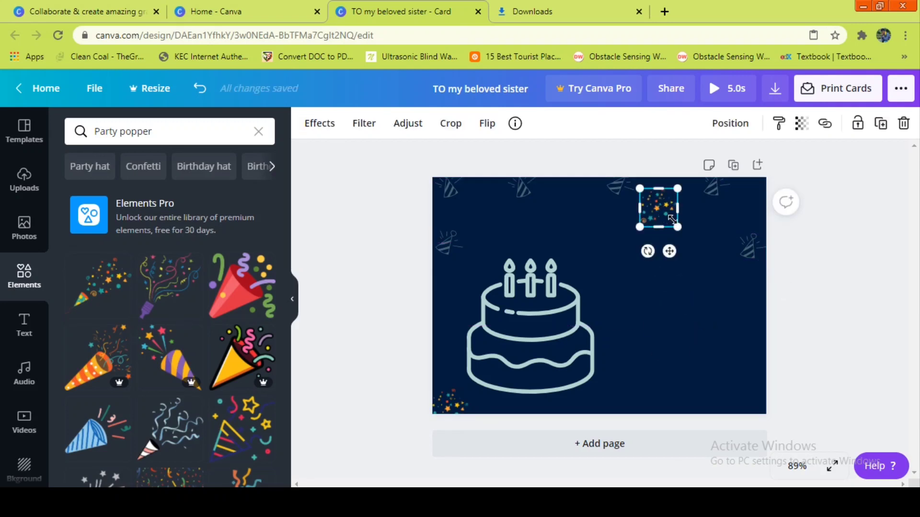
drag(687, 235, 752, 252)
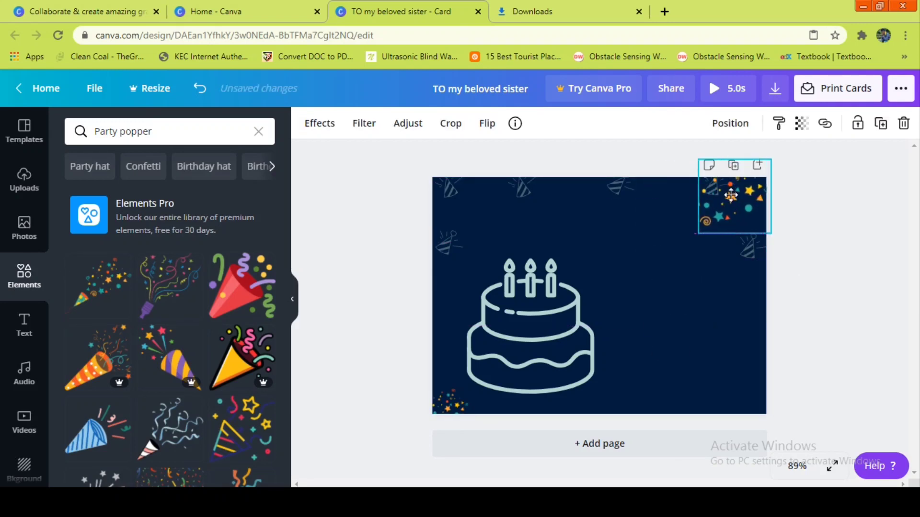
drag(717, 211, 650, 210)
click(850, 256)
Duplicate the enlarged confetti, placing one copy in the top-right corner and another along the top edge above the cake's right side.
click(647, 209)
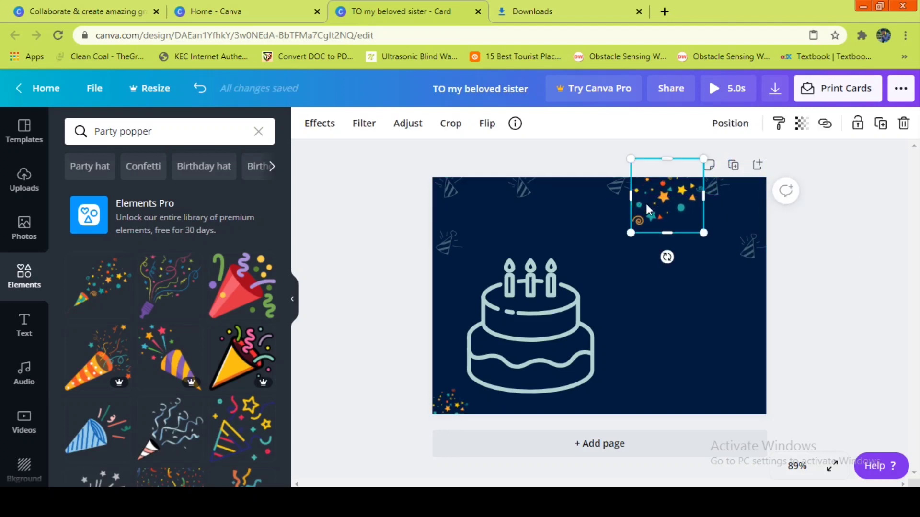
click(679, 299)
key(ctrl+v)
drag(657, 199, 721, 200)
drag(715, 231, 734, 211)
click(671, 277)
click(663, 221)
drag(663, 222, 574, 193)
click(623, 252)
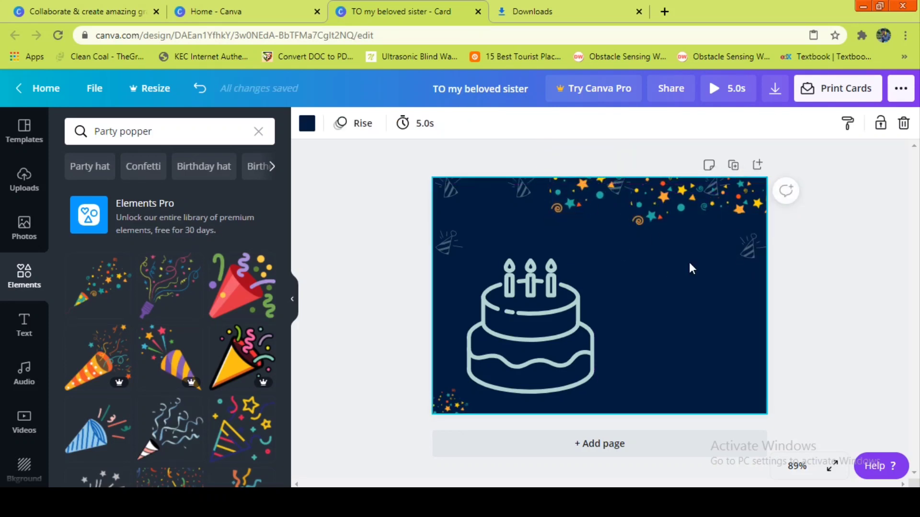
Add another confetti copy along the top edge, then narrow the lower confetti piece and move it near the top-left corner.
drag(661, 206, 582, 186)
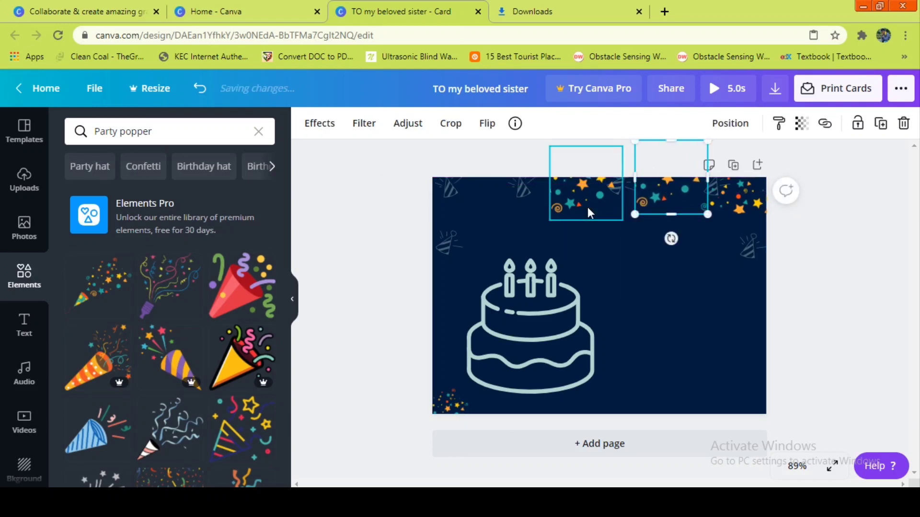
drag(586, 245, 551, 234)
click(693, 259)
click(690, 201)
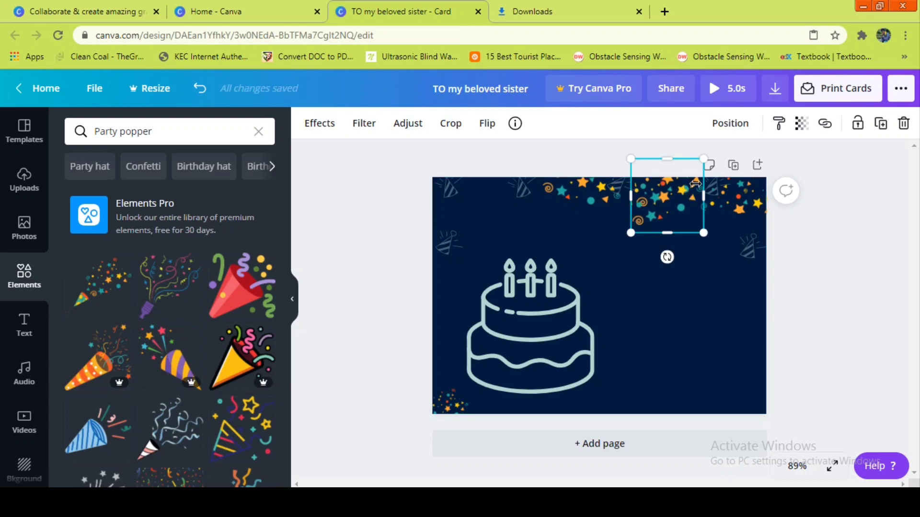
drag(703, 178, 692, 183)
drag(656, 207, 475, 169)
Adjust the confetti pieces left of centre so they form an even band along the top edge.
click(629, 239)
drag(617, 190, 575, 206)
click(679, 256)
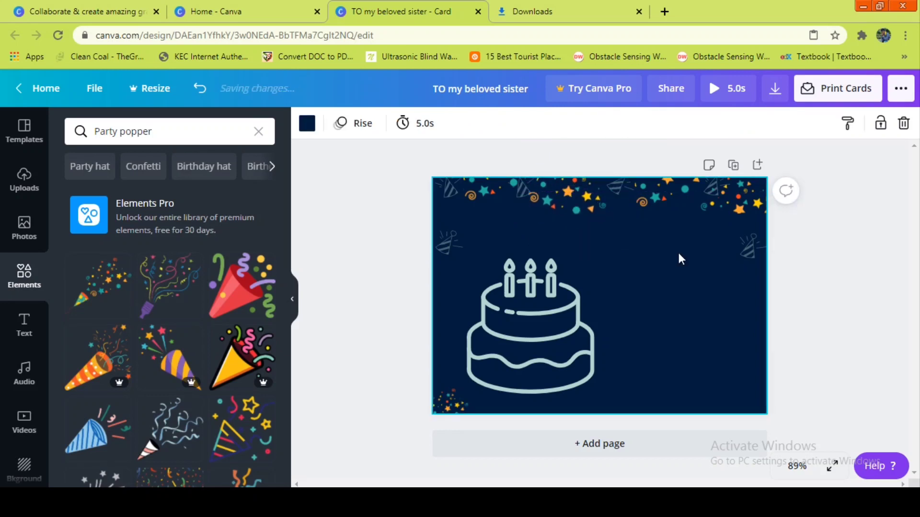
drag(503, 187, 488, 185)
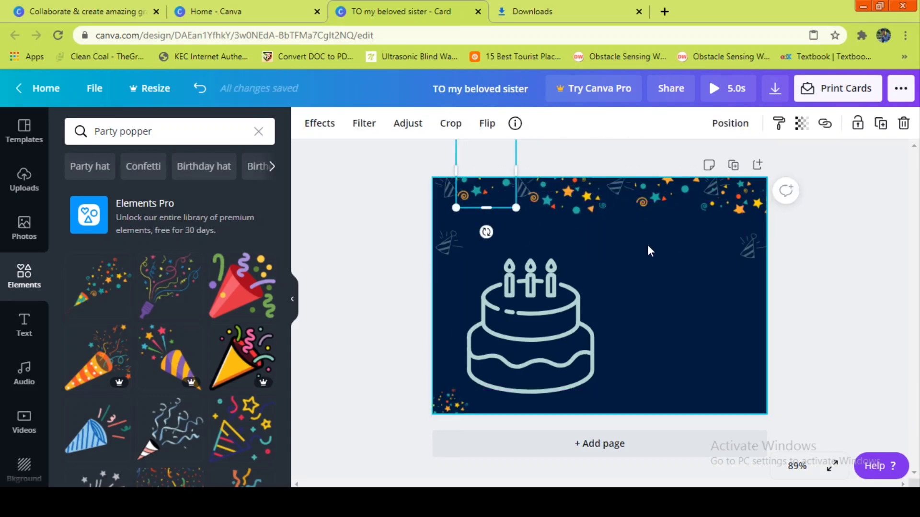
click(649, 250)
drag(586, 204, 582, 187)
click(661, 254)
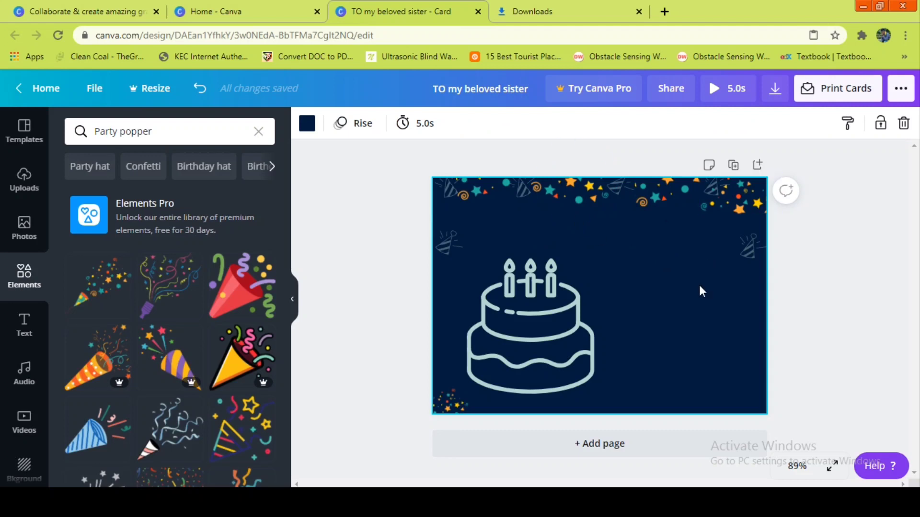
Move the cake up so it sits mid-height in the card's left half.
click(521, 346)
drag(520, 350, 560, 300)
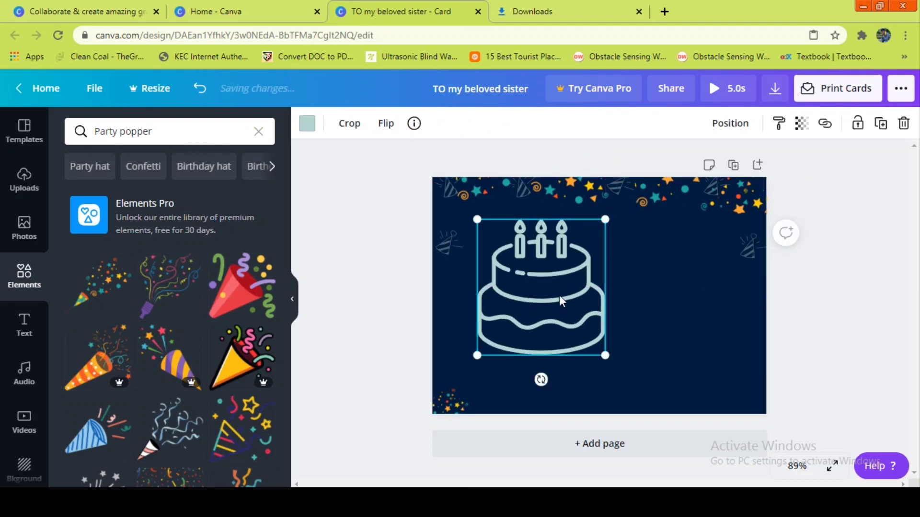
drag(514, 280, 506, 281)
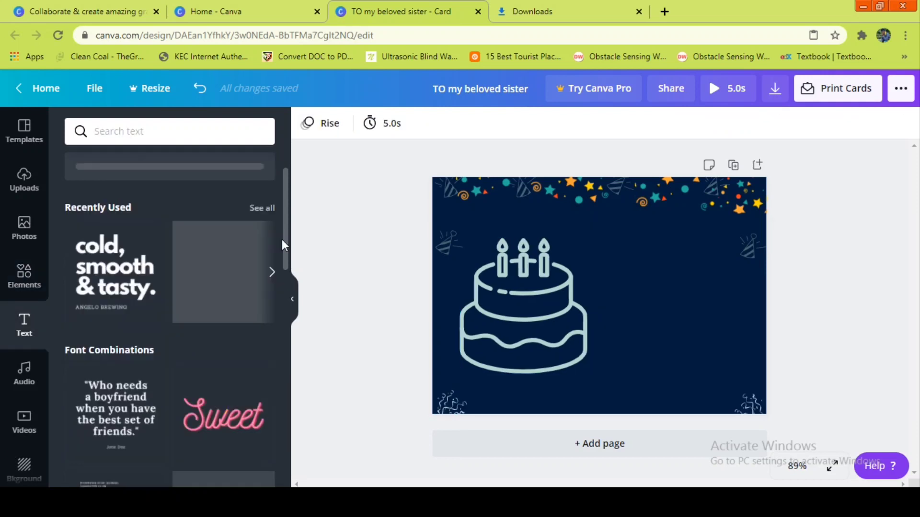
Find the free pink neon "love you" font combination and place it to the right of the cake.
scroll(280, 258, down, 4)
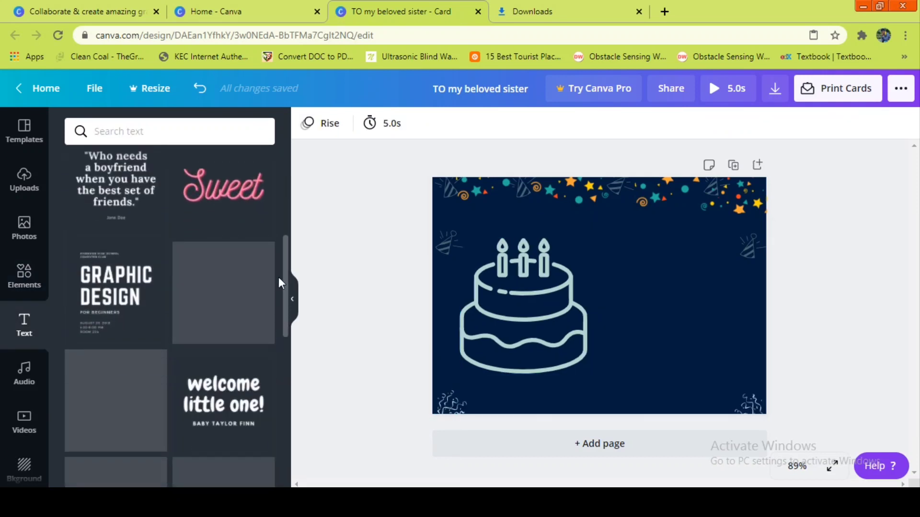
scroll(278, 287, down, 2)
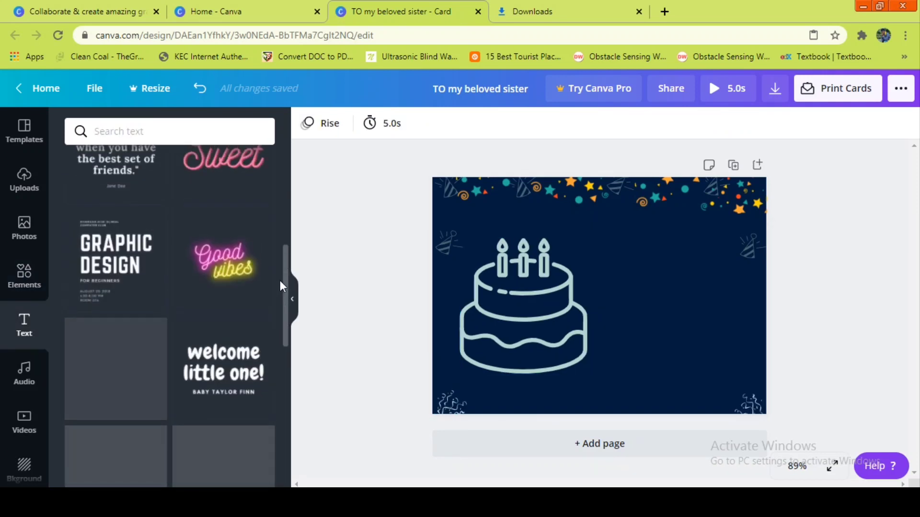
scroll(282, 268, down, 3)
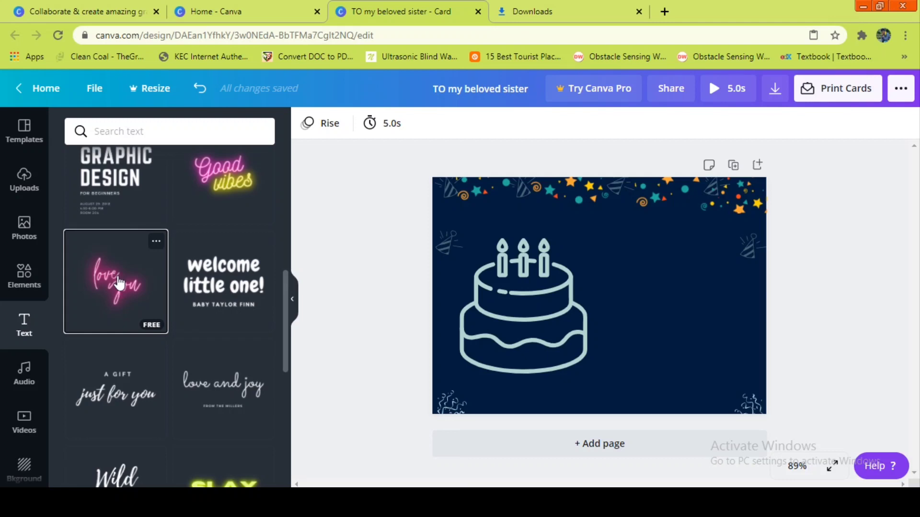
drag(120, 284, 618, 291)
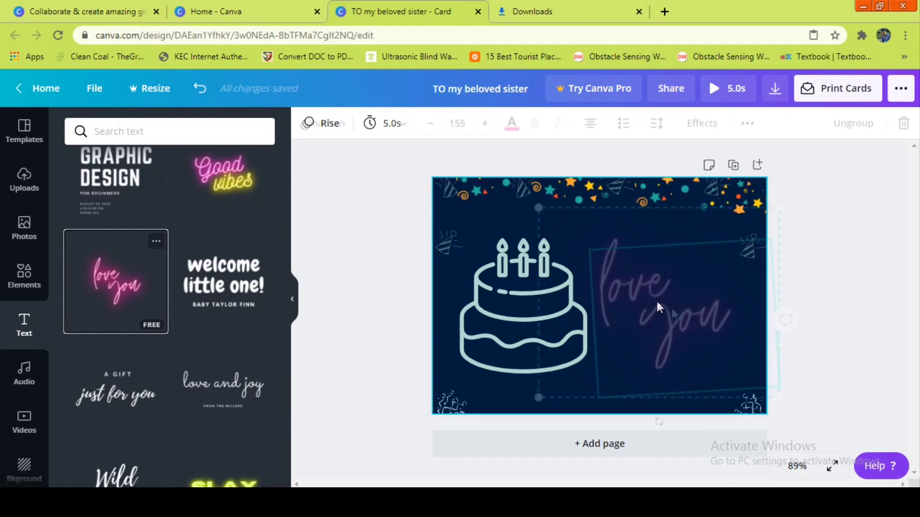
Replace the word "you" in the pink neon text with "birthday".
double_click(674, 310)
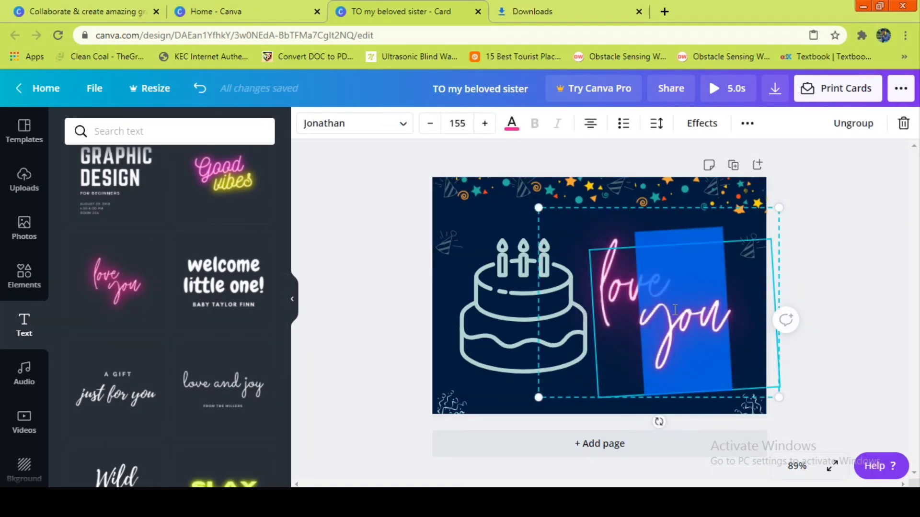
key(BackSpace)
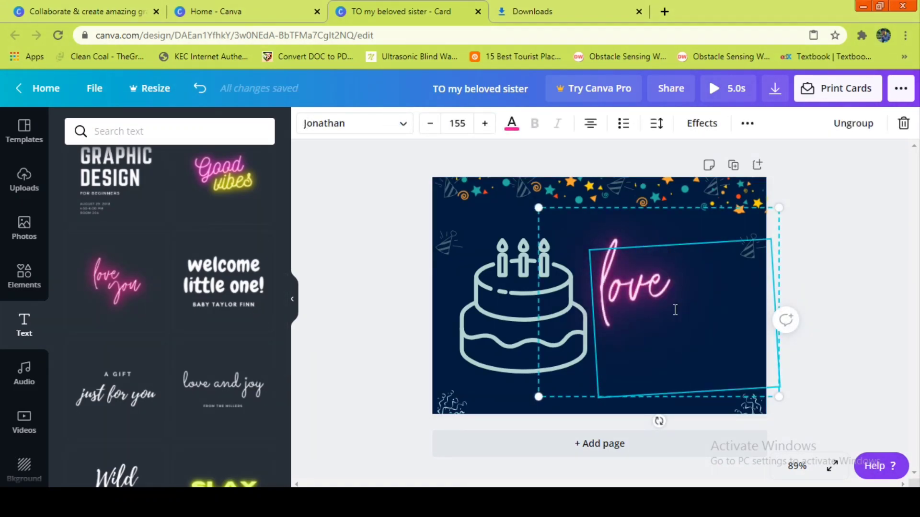
text(birt)
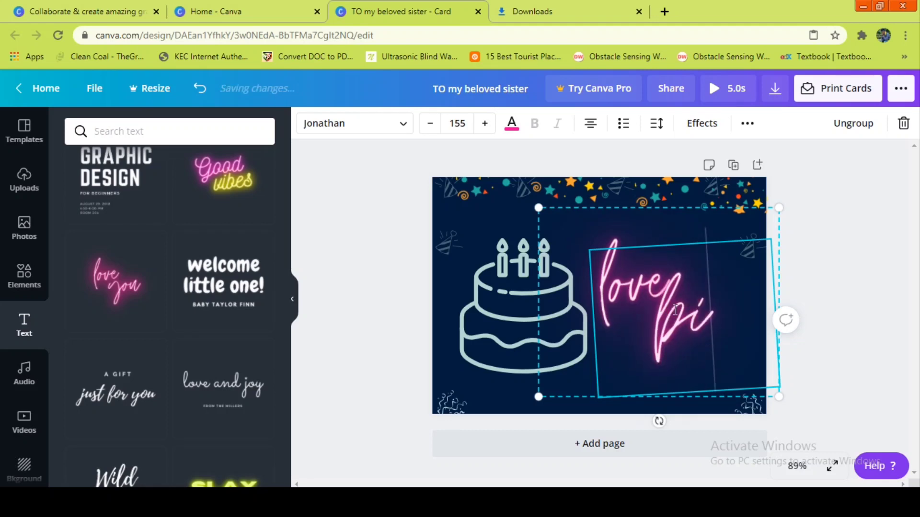
text(hday)
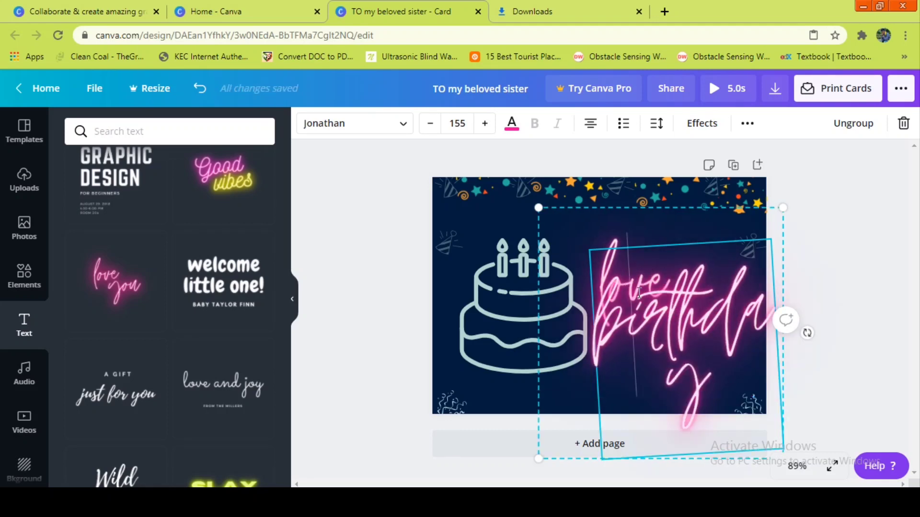
key(ctrl+a)
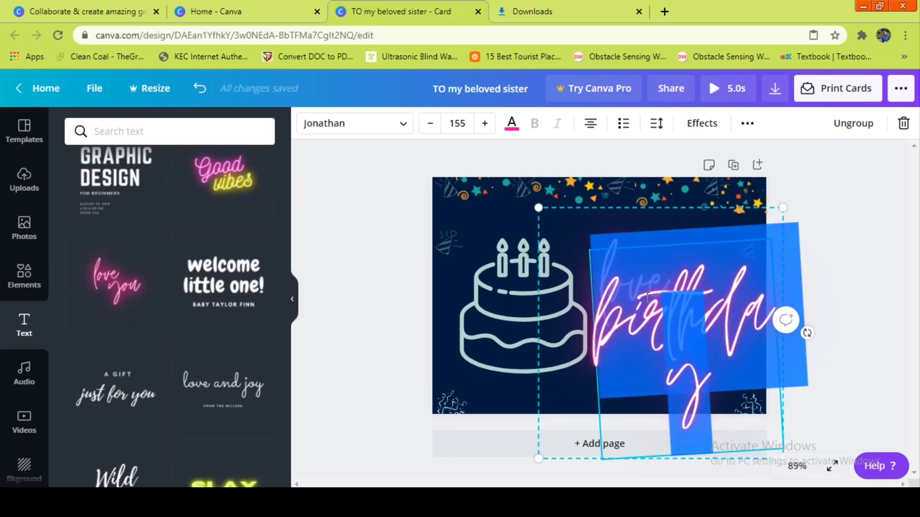
click(648, 298)
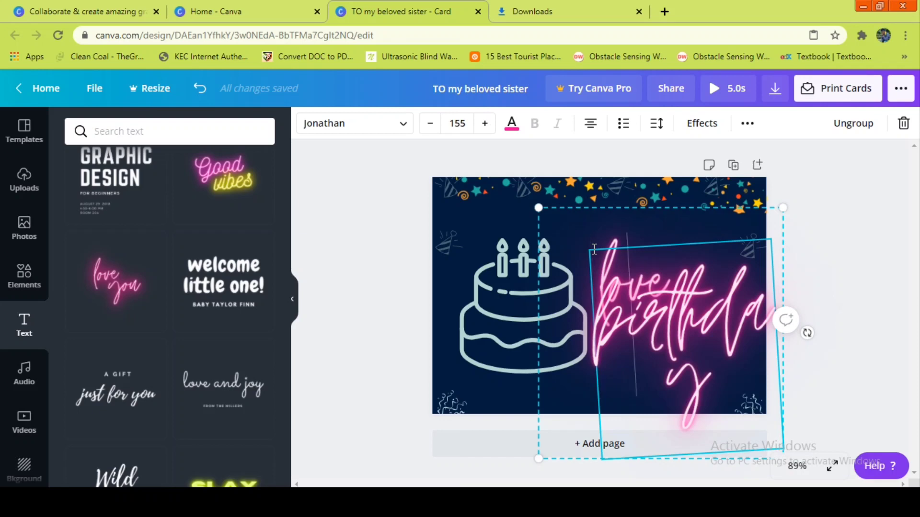
key(ctrl+z)
key(ctrl+z)
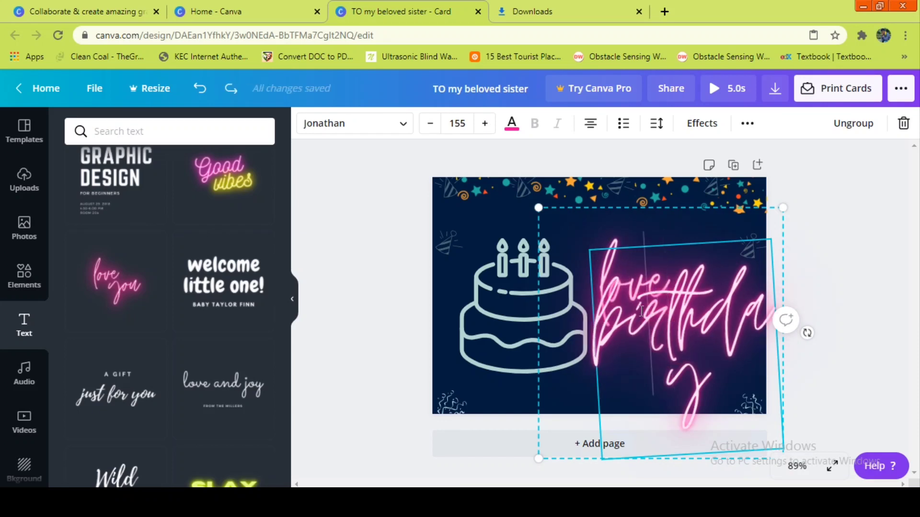
drag(647, 313, 689, 286)
click(616, 373)
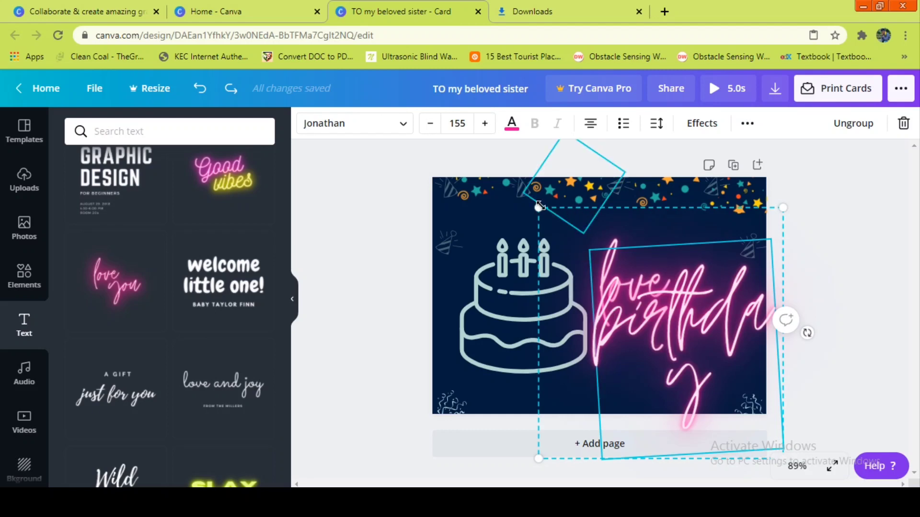
Shrink the neon text group to font size 101, towards the card's lower-right corner.
drag(539, 207, 624, 296)
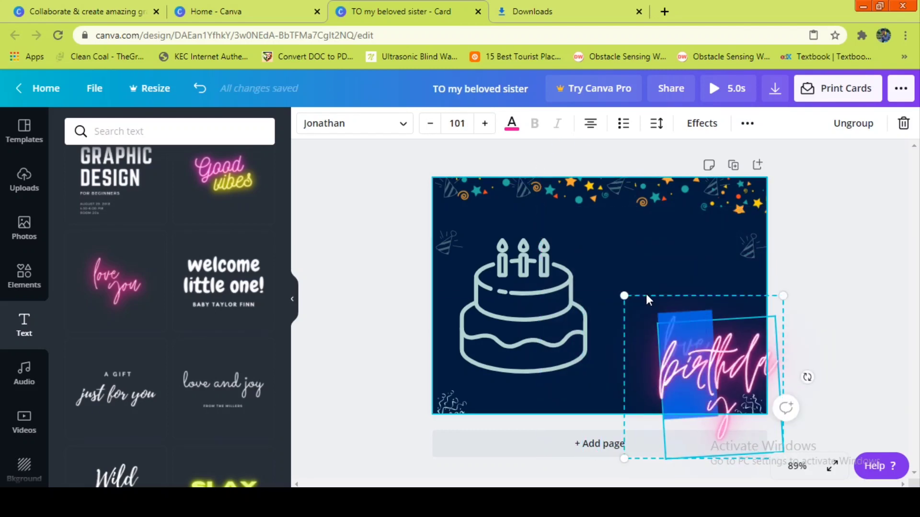
click(702, 317)
Delete the word "birthday" from the neon text and move the group up beside the cake.
double_click(668, 322)
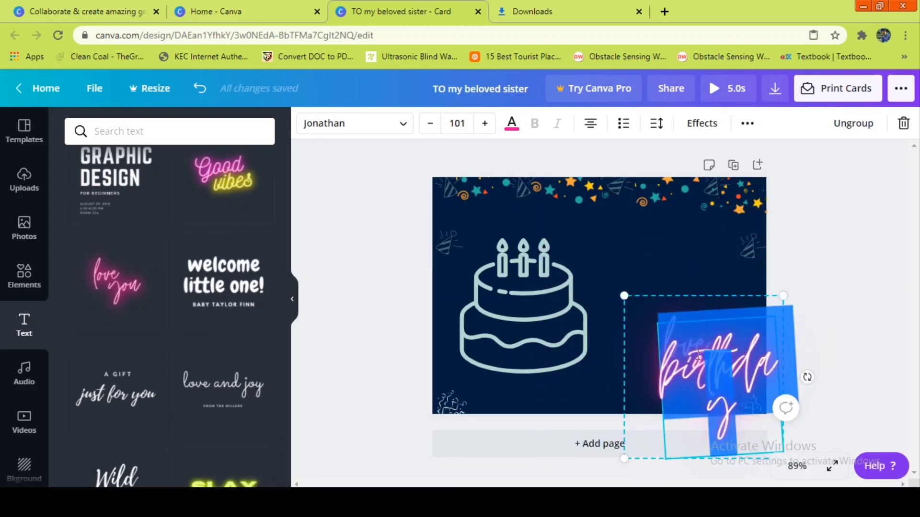
key(BackSpace)
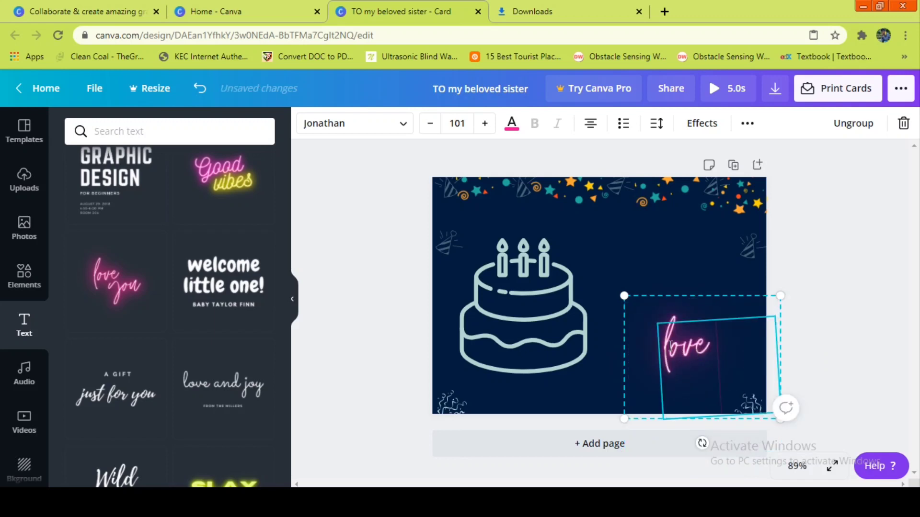
drag(677, 329, 640, 280)
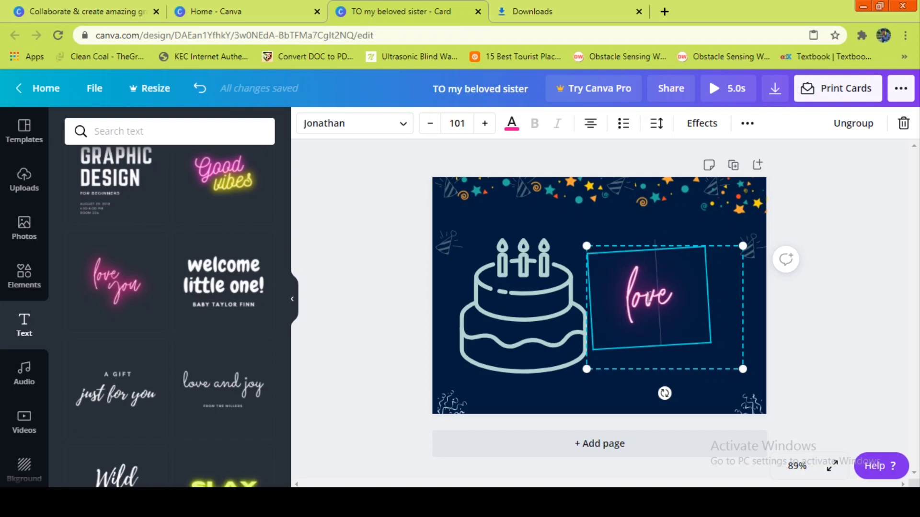
Replace the word "love" in the neon text with "Happy birthday".
double_click(659, 320)
key(BackSpace)
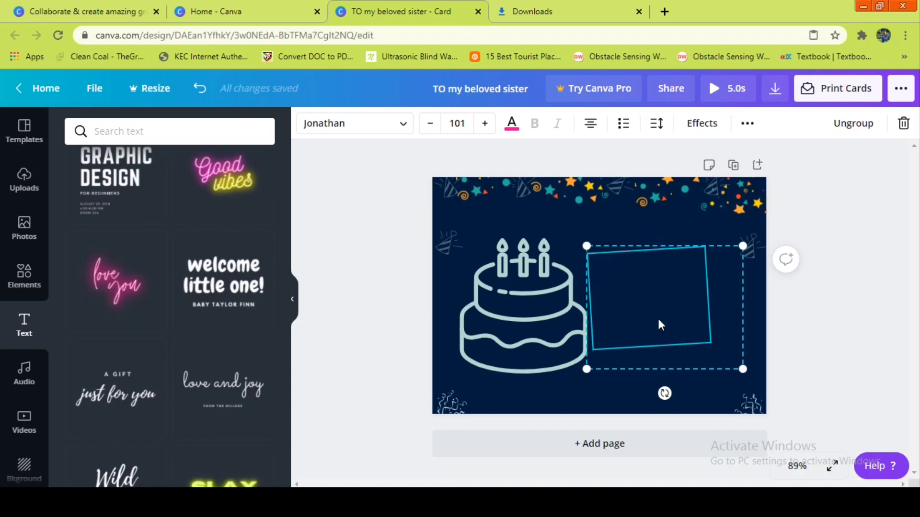
text(Nappy)
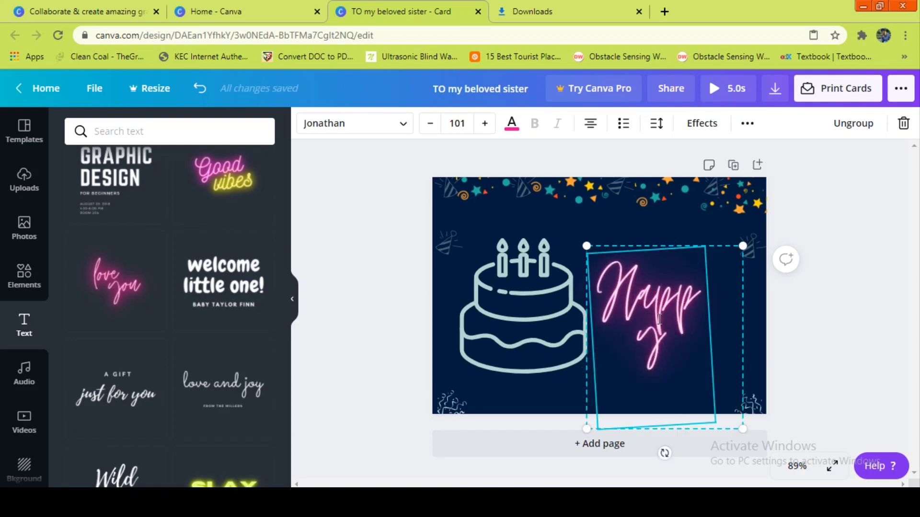
text( birthday)
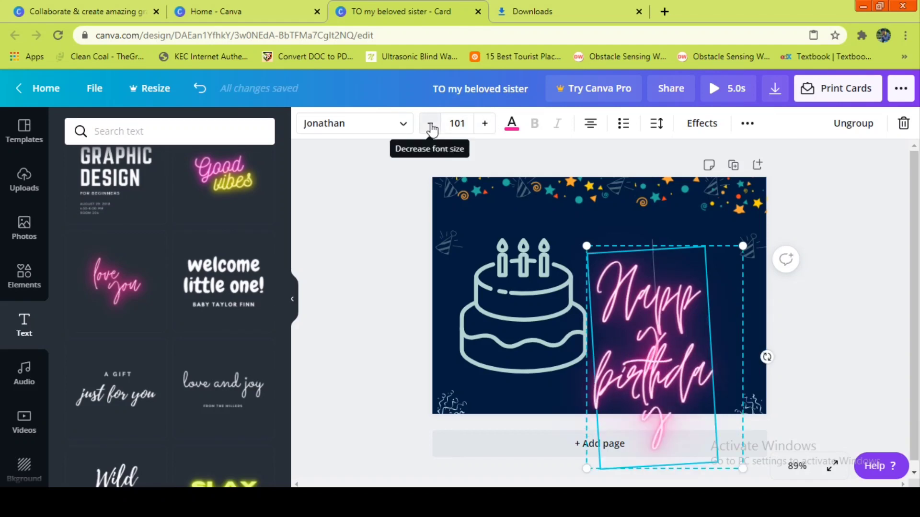
Reduce the greeting's font size and scale the text group down so it fits beside the cake.
click(430, 124)
click(430, 124)
click(430, 123)
click(430, 124)
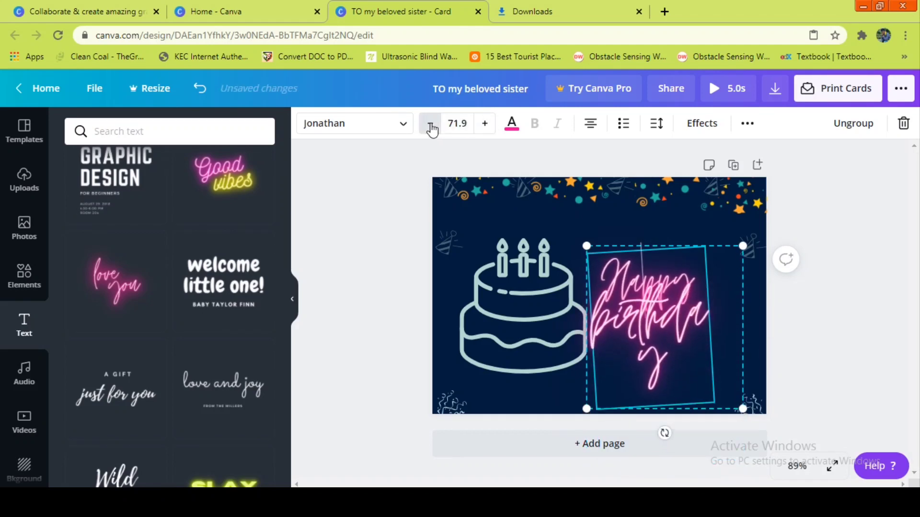
click(431, 123)
drag(741, 405, 717, 380)
Justify the word "birthday" in the greeting and set its font size to 24.
click(592, 125)
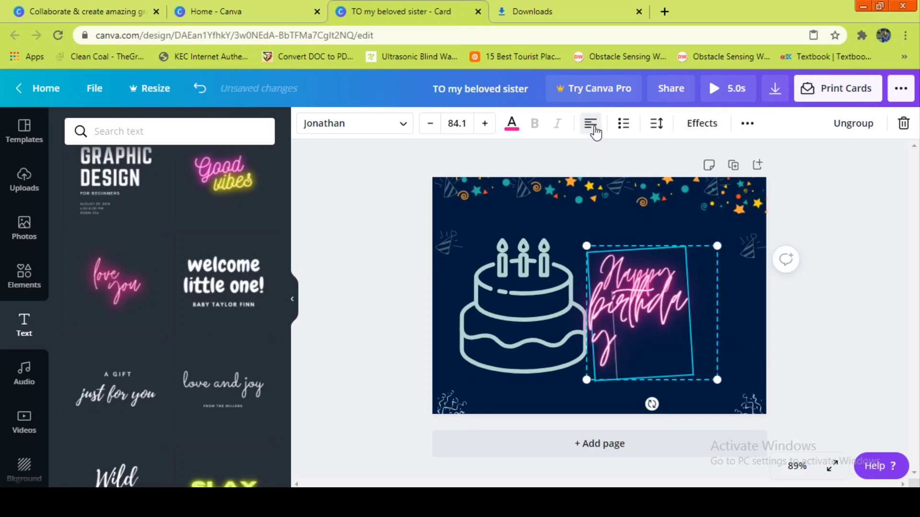
click(456, 124)
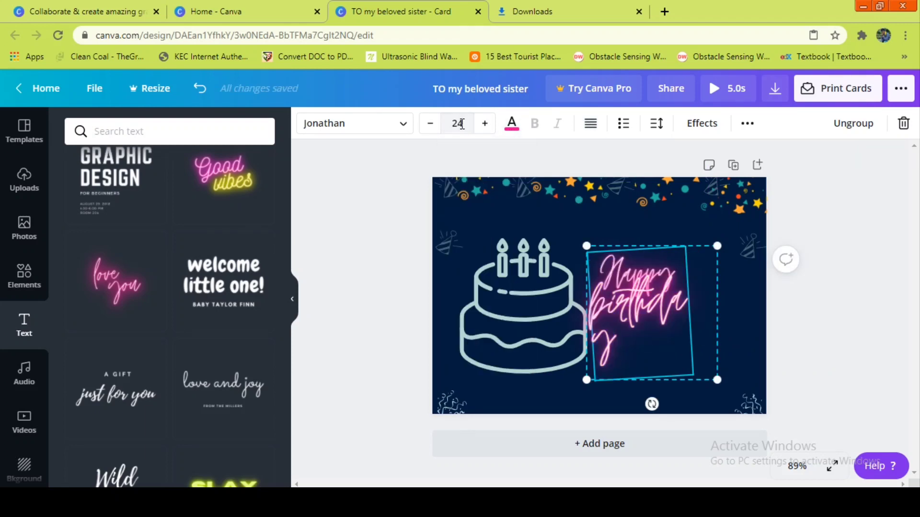
key(Return)
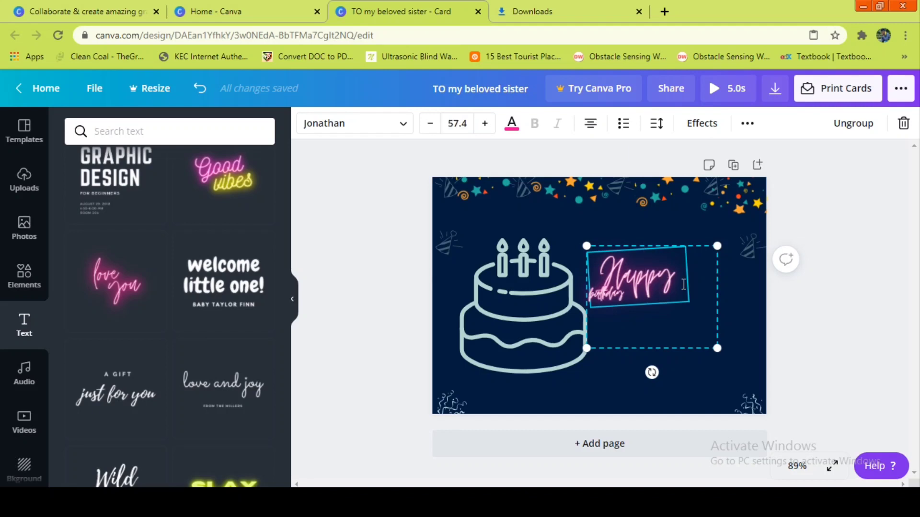
Set the font size of the word "Happy" to 25.
key(ctrl+z)
key(ctrl+y)
click(456, 123)
text(25)
key(Return)
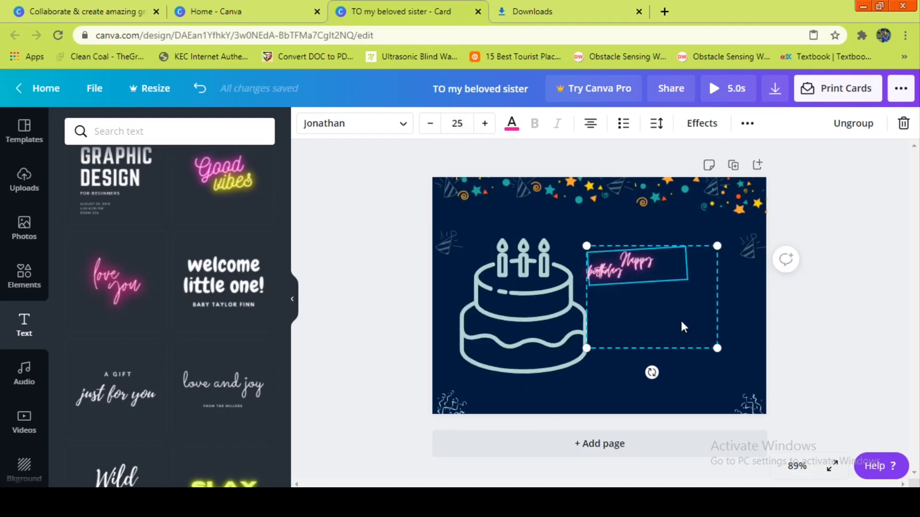
Move the neon text group slightly down and to the right, away from the cake.
key(ctrl+z)
click(605, 269)
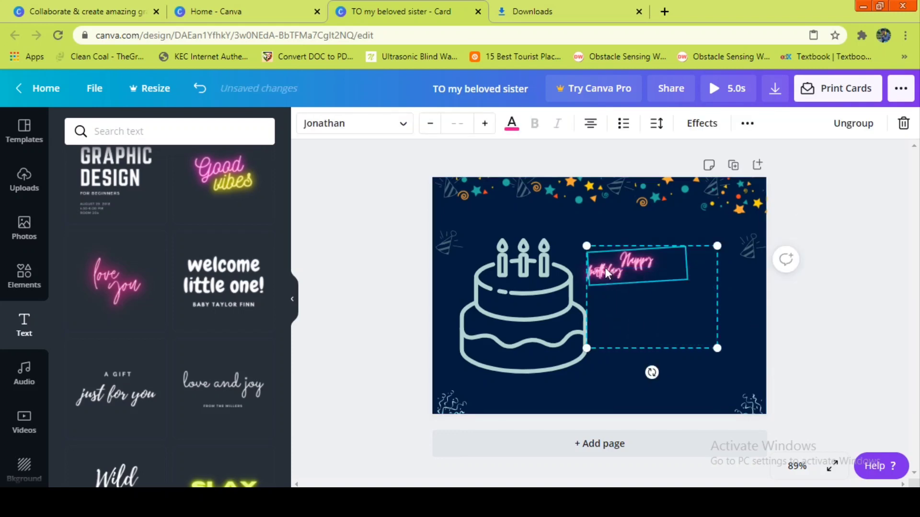
drag(605, 270, 623, 297)
double_click(622, 297)
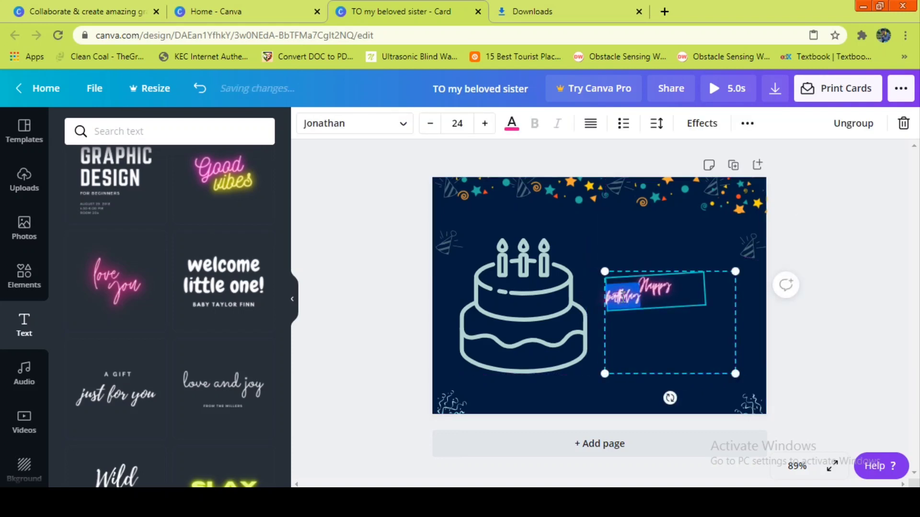
click(678, 306)
click(707, 315)
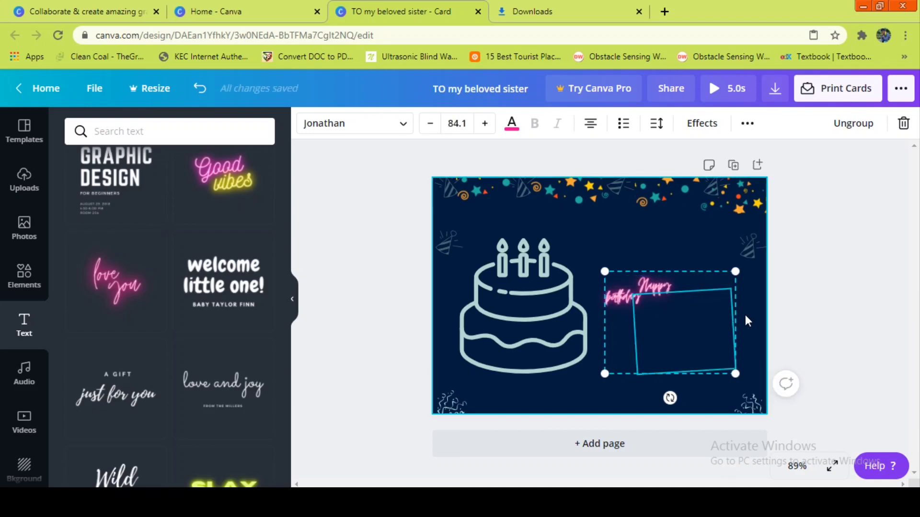
Increase the font size of the whole "Happy birthday" greeting by about five points.
click(639, 283)
click(429, 124)
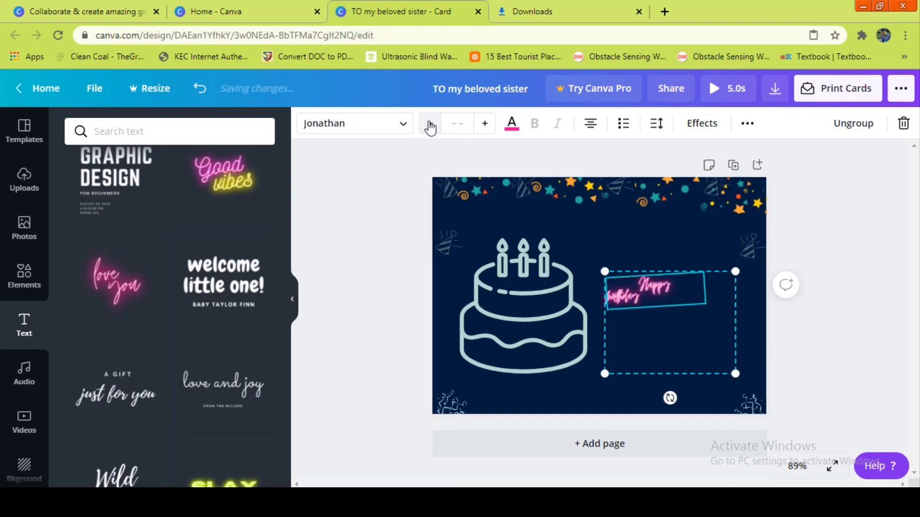
click(489, 124)
click(489, 123)
click(489, 124)
click(489, 123)
click(489, 123)
click(489, 123)
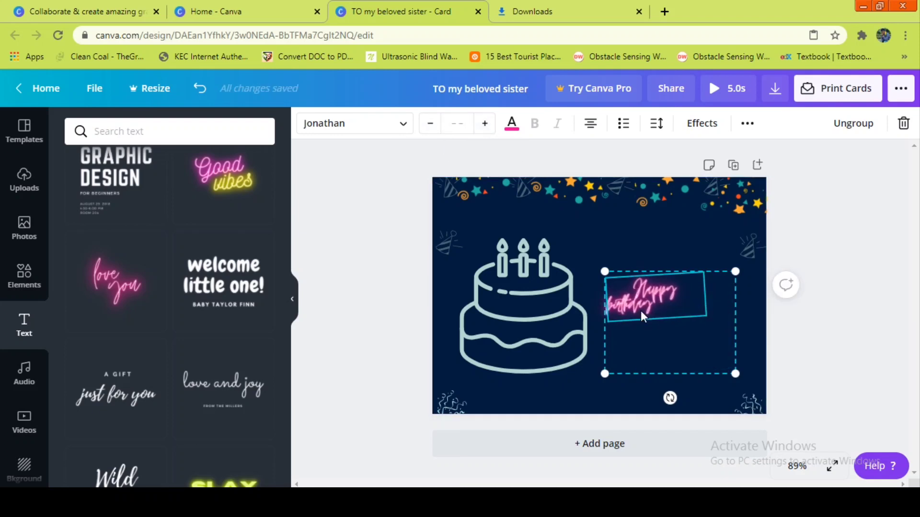
Scale the greeting's text group down from its lower-right corner to about three quarters of its size.
click(657, 267)
click(655, 301)
click(654, 304)
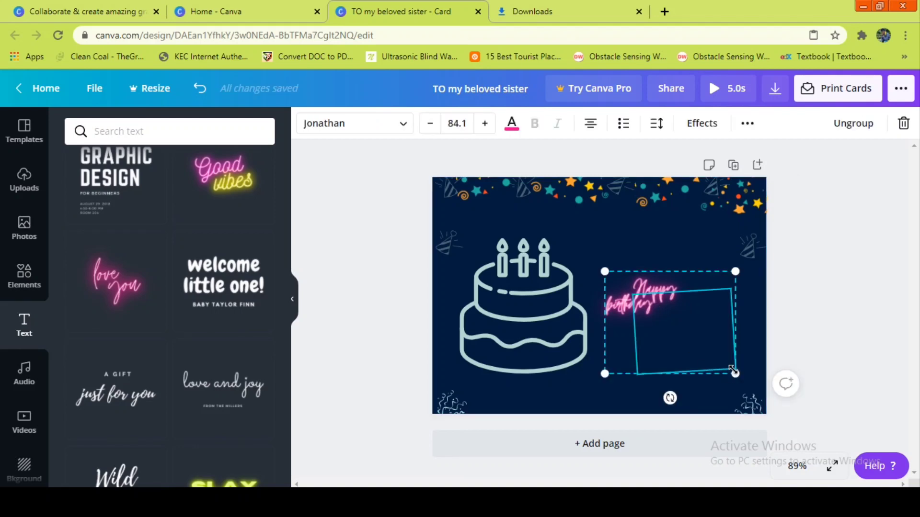
drag(733, 371, 703, 349)
Cut the word "birthday" from the upper text box and paste it into the group's empty lower text box.
click(612, 290)
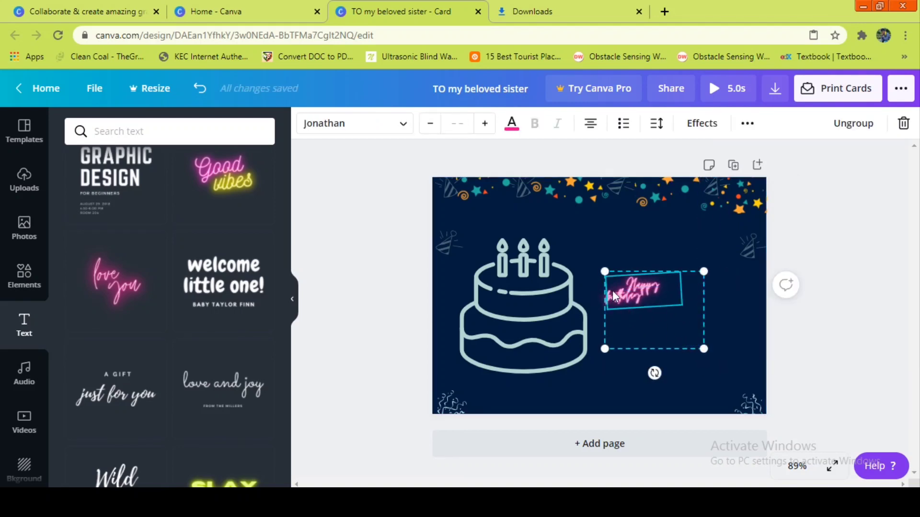
double_click(613, 291)
key(ctrl+c)
key(BackSpace)
click(659, 317)
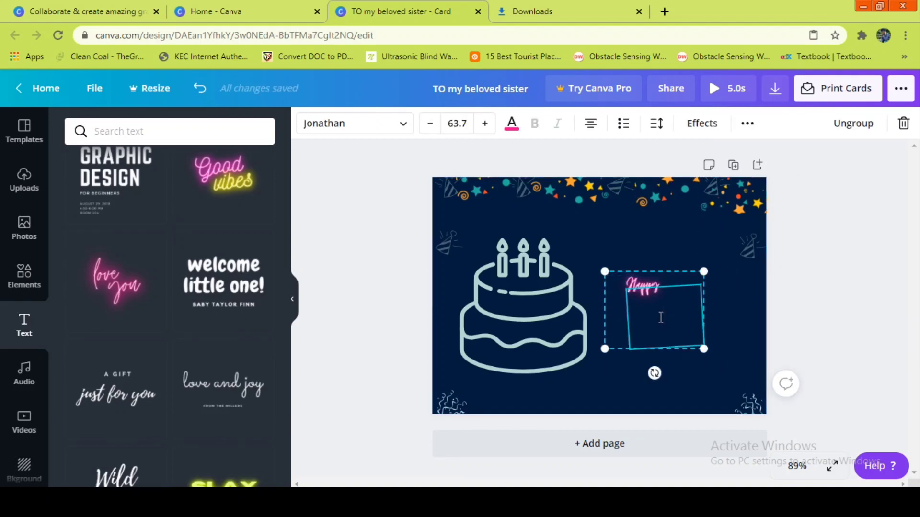
key(ctrl+v)
Set the font size of the word "birthday" in the lower text box to 30.
click(457, 124)
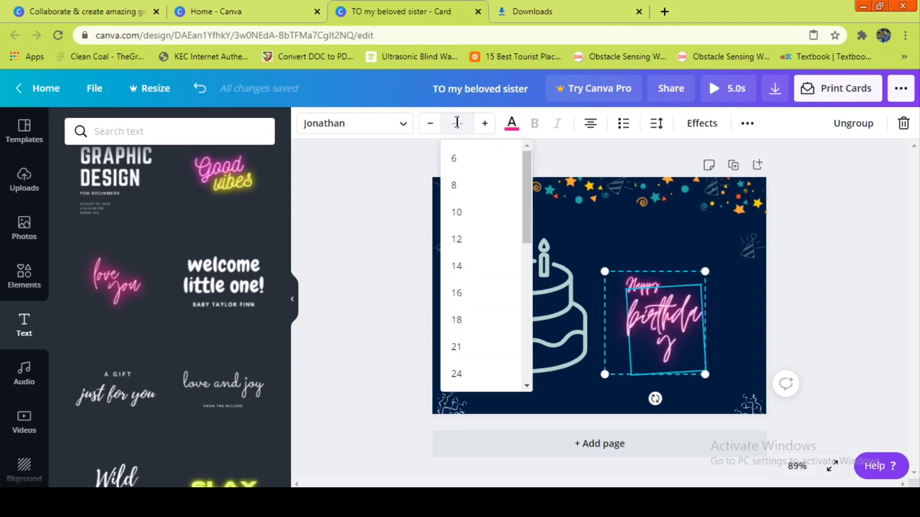
key(Return)
click(746, 344)
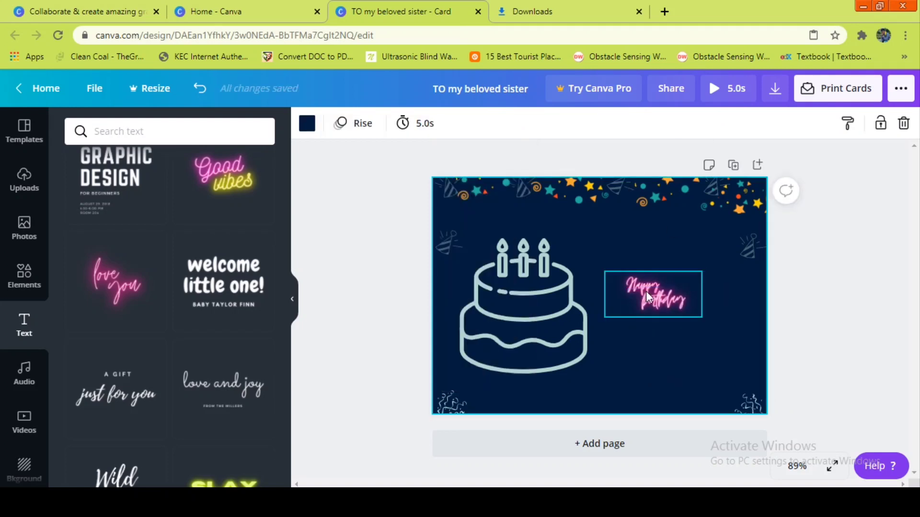
Move the greeting up beneath the confetti band, just right of the candles, and enlarge it.
click(646, 292)
drag(628, 298, 596, 245)
click(688, 322)
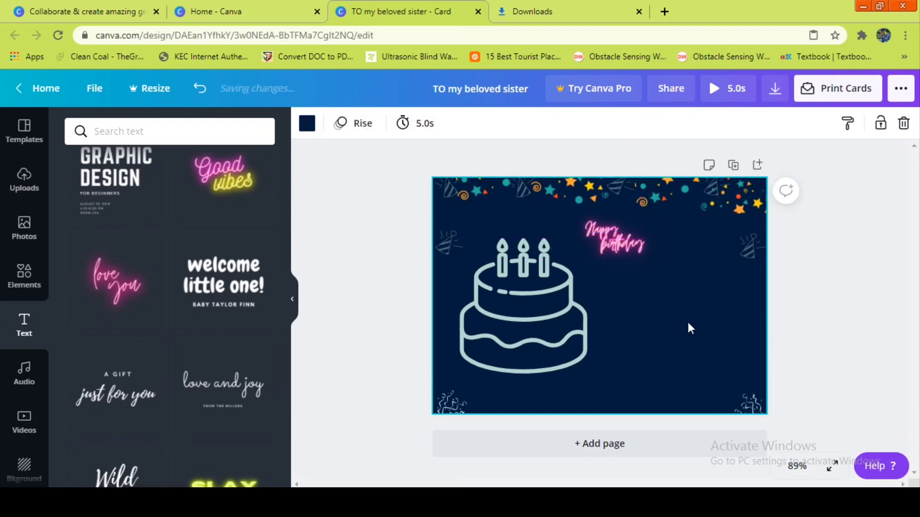
click(618, 237)
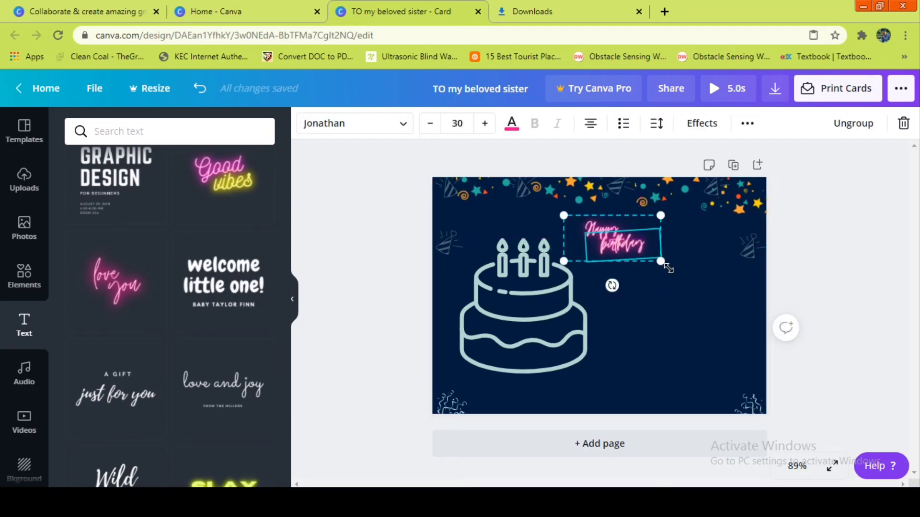
drag(668, 269, 710, 284)
click(811, 273)
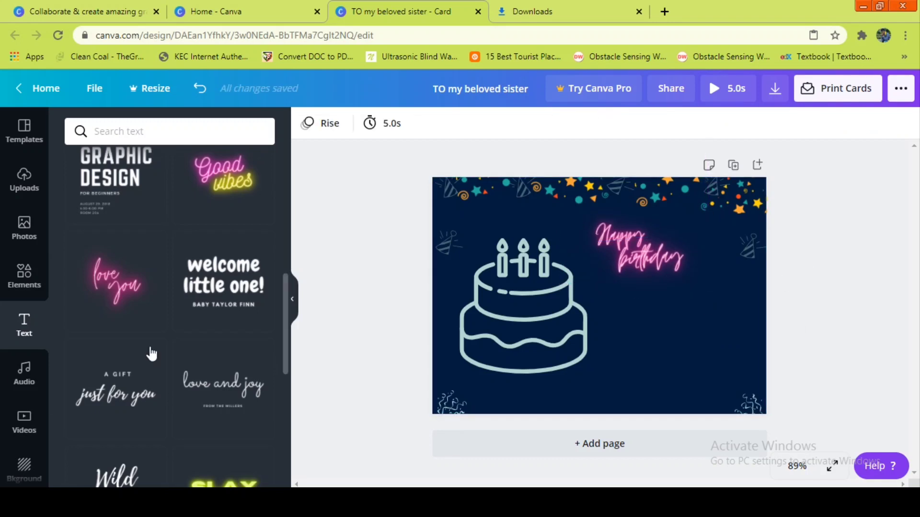
Add the "CUE THE confetti" font combination, scaled down and placed beneath the greeting to the right of the cake.
scroll(283, 316, down, 10)
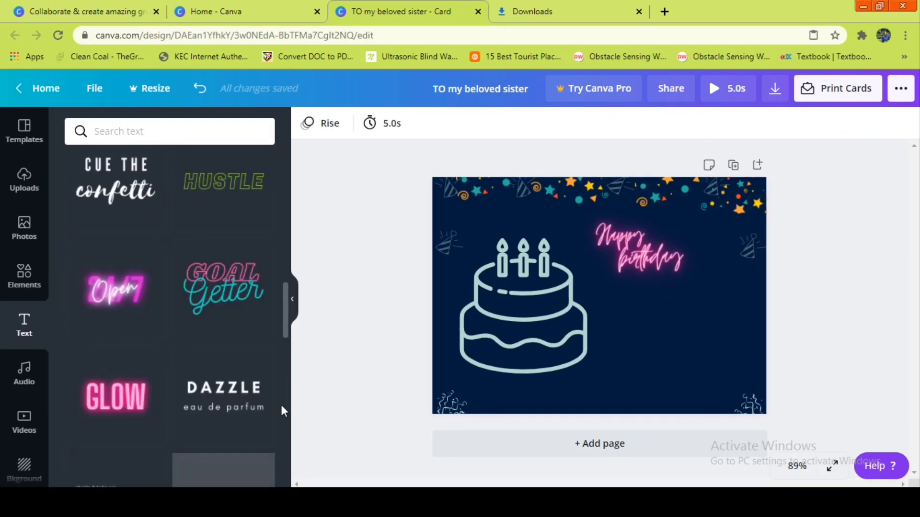
scroll(280, 412, down, 3)
scroll(289, 284, up, 15)
scroll(289, 284, up, 3)
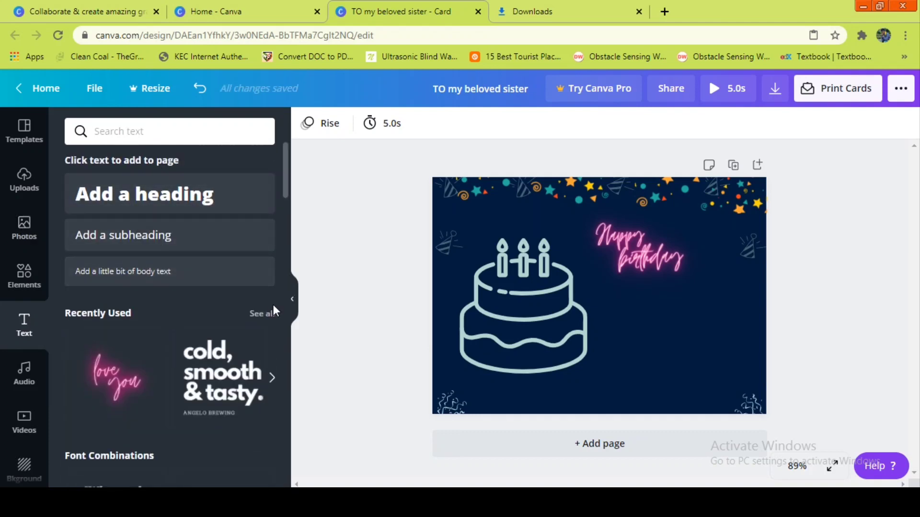
click(259, 318)
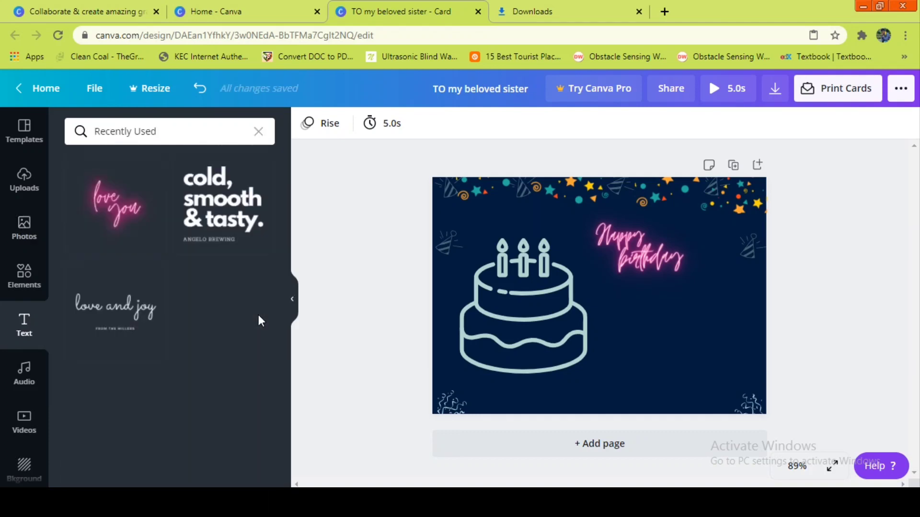
click(258, 131)
scroll(270, 447, down, 5)
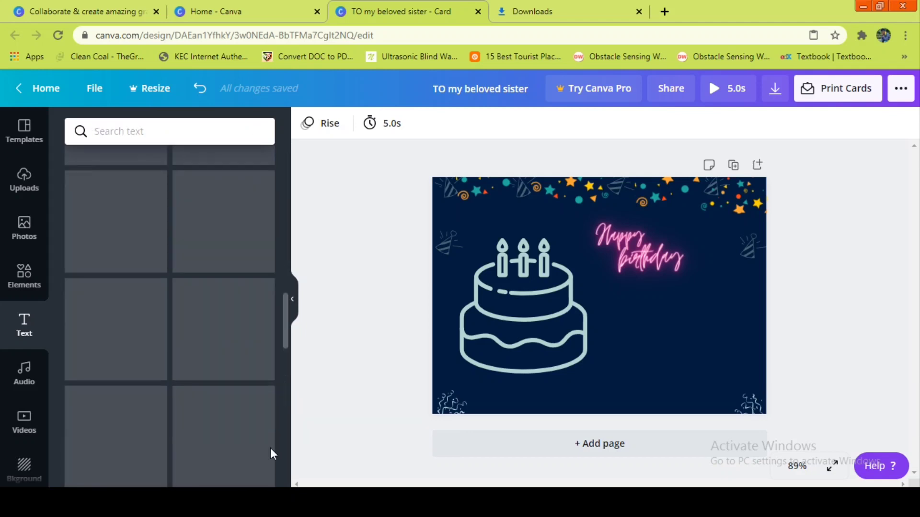
scroll(272, 447, up, 2)
scroll(275, 435, down, 3)
scroll(275, 461, up, 5)
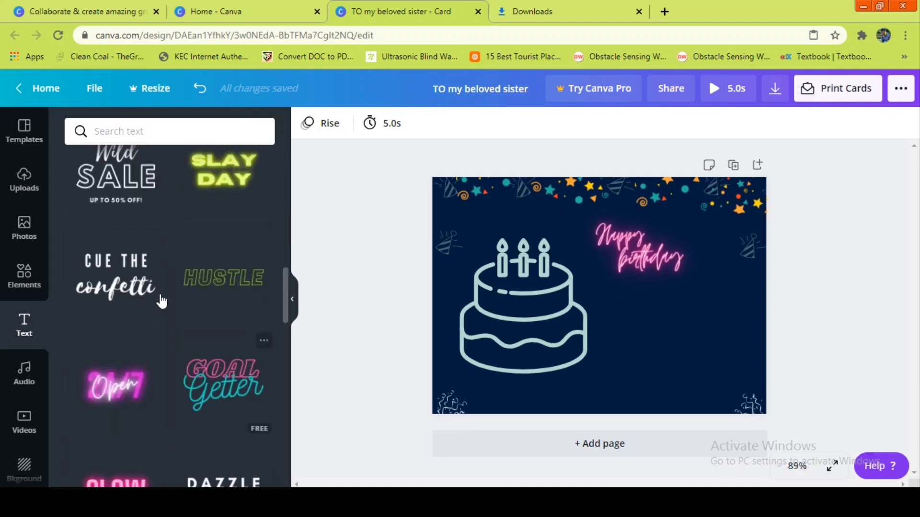
click(135, 279)
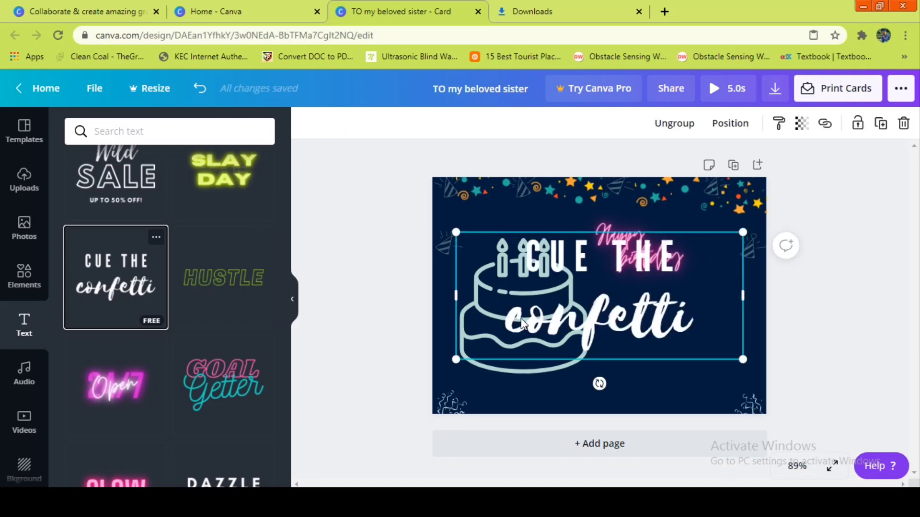
drag(743, 360, 657, 322)
drag(596, 275, 705, 327)
Replace the words "CUE THE" in the new text group with "TO THE CUTEST".
double_click(663, 300)
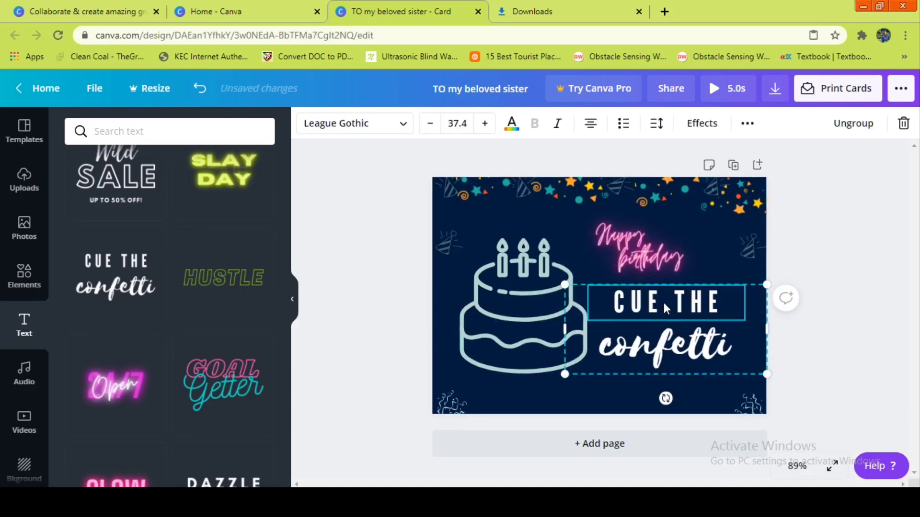
key(ctrl+a)
key(BackSpace)
text(TP)
key(BackSpace)
text(O)
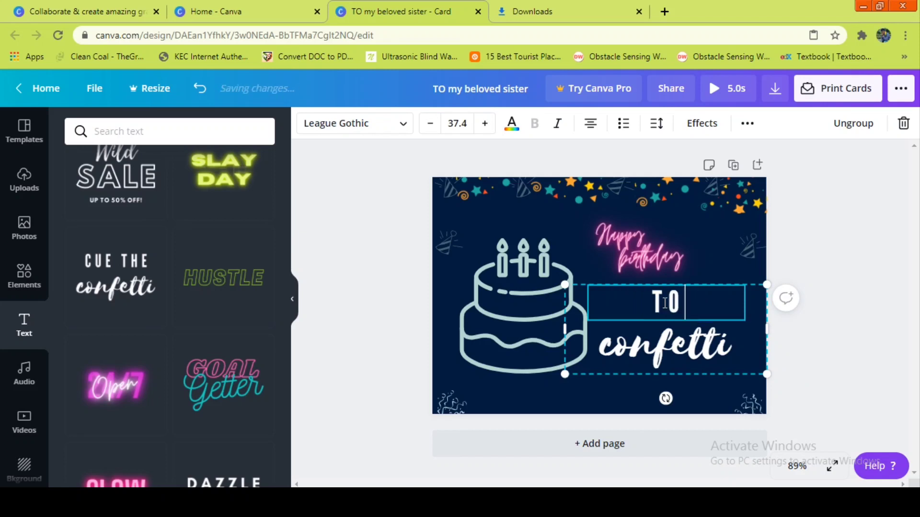
text( THE CUTEST)
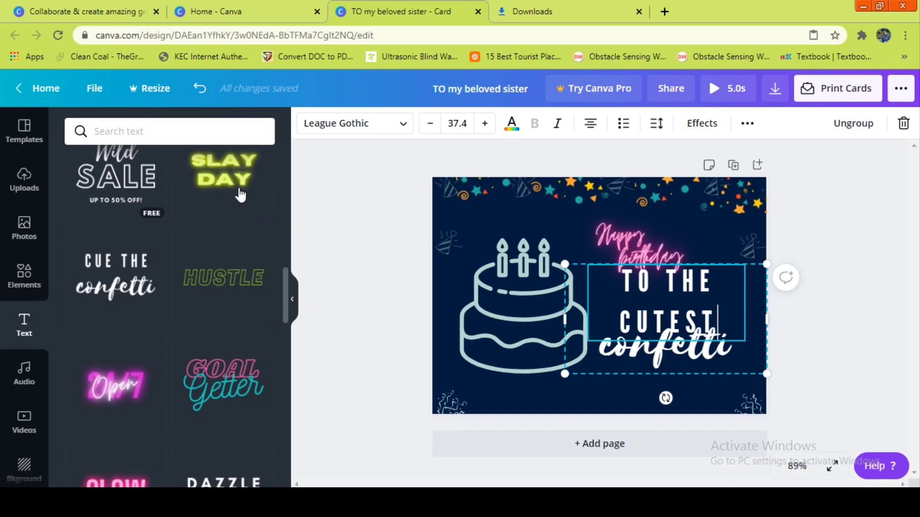
Change the "TO THE CUTEST" line's font to Lovelo and reduce its size until it fits on one line.
scroll(188, 183, up, 8)
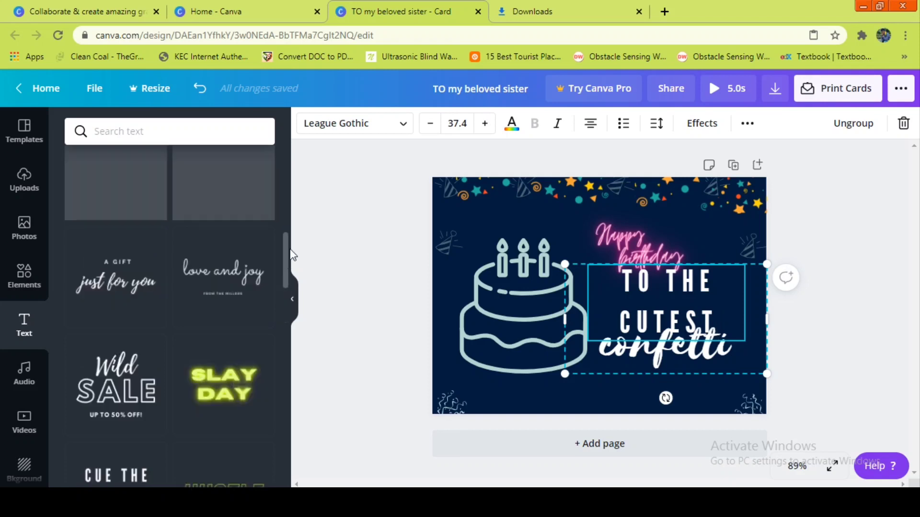
click(396, 123)
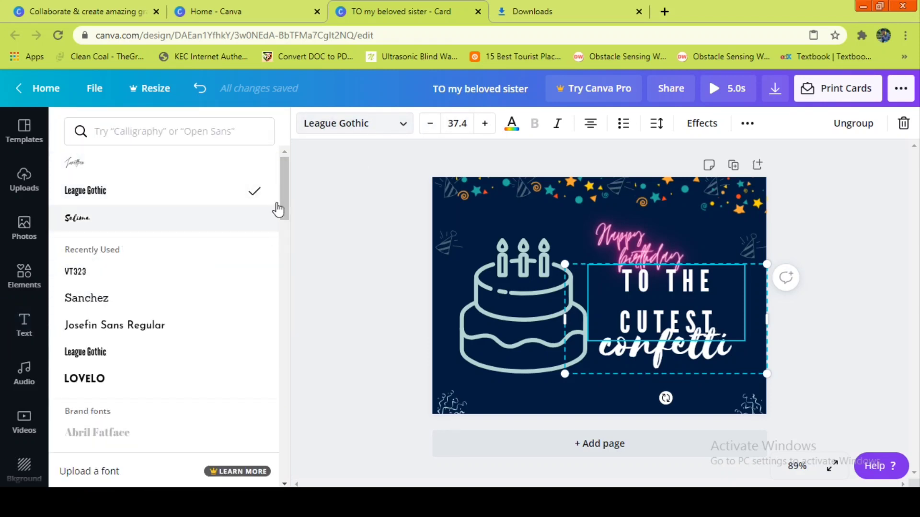
click(428, 124)
click(428, 123)
click(428, 123)
click(427, 124)
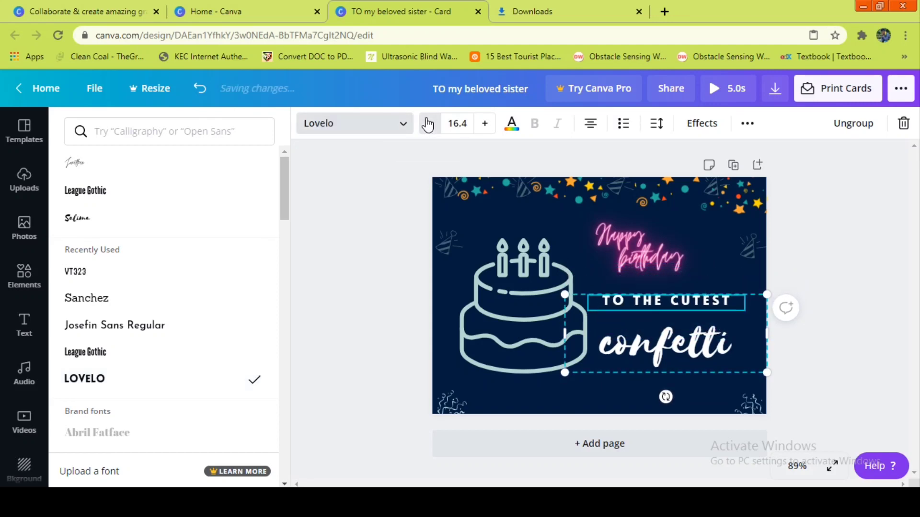
Replace the word "confetti" in the group's lower text box with "Husky".
click(619, 325)
double_click(619, 324)
key(BackSpace)
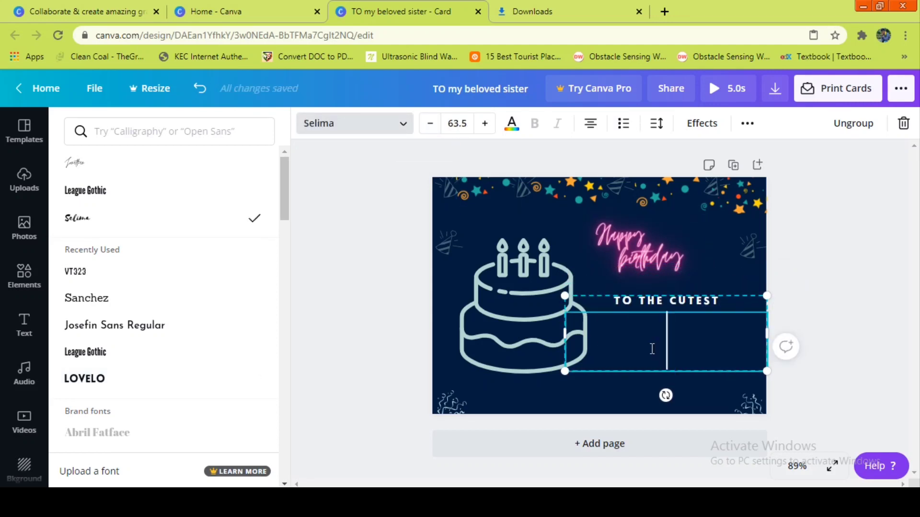
text(Husky)
key(Escape)
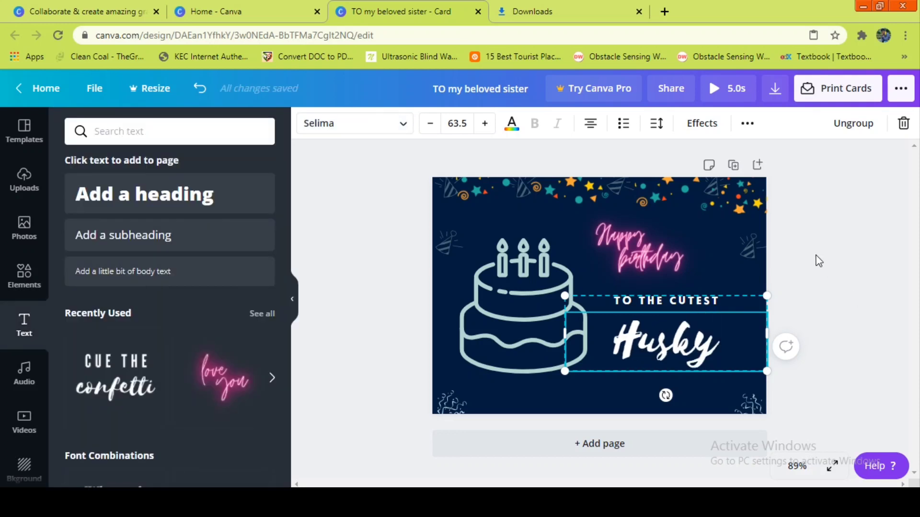
Move the "TO THE CUTEST Husky" text group slightly up and left, closer beneath the greeting.
click(757, 263)
click(692, 313)
drag(692, 312, 686, 301)
click(789, 332)
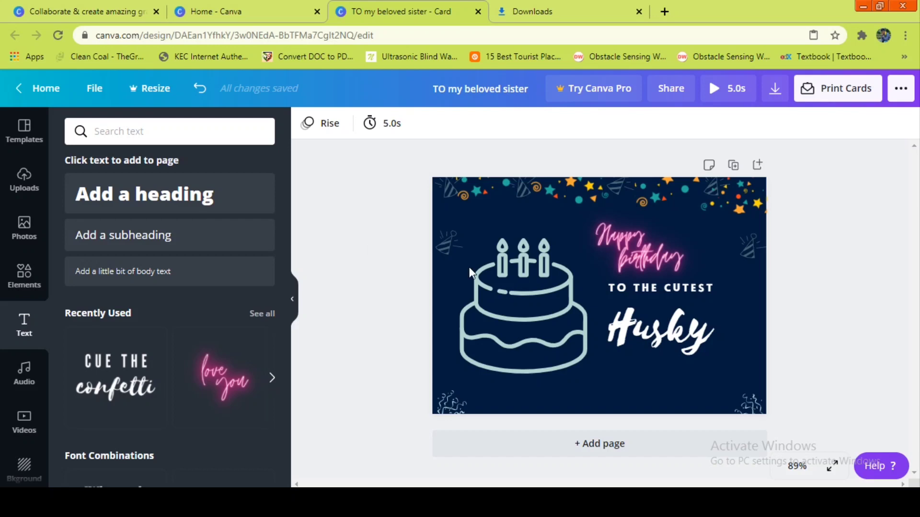
Recolour both greeting words, "birthday" and "Happy", with the yellow from the confetti's photo colours.
click(629, 242)
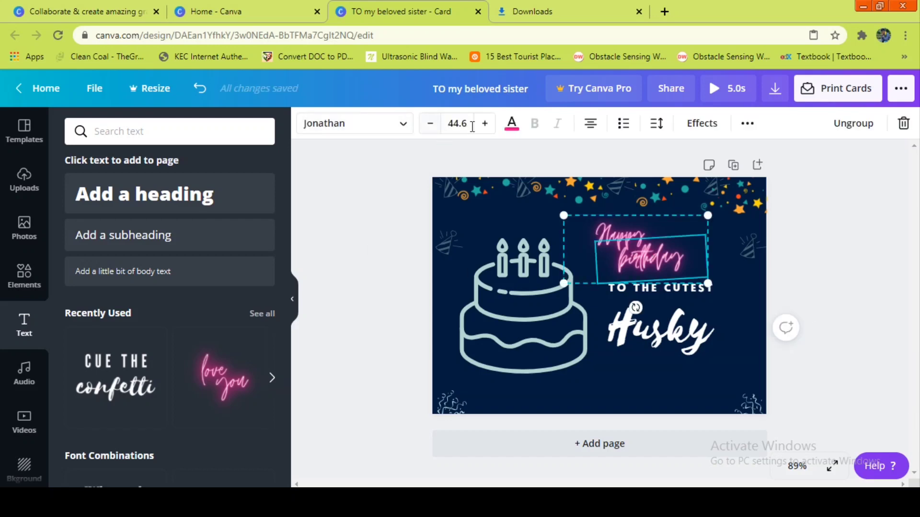
click(511, 126)
click(162, 291)
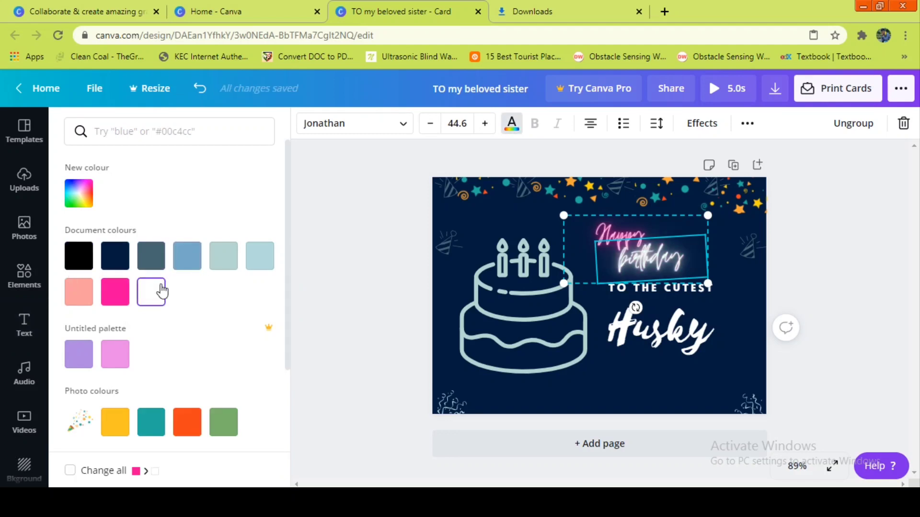
click(115, 424)
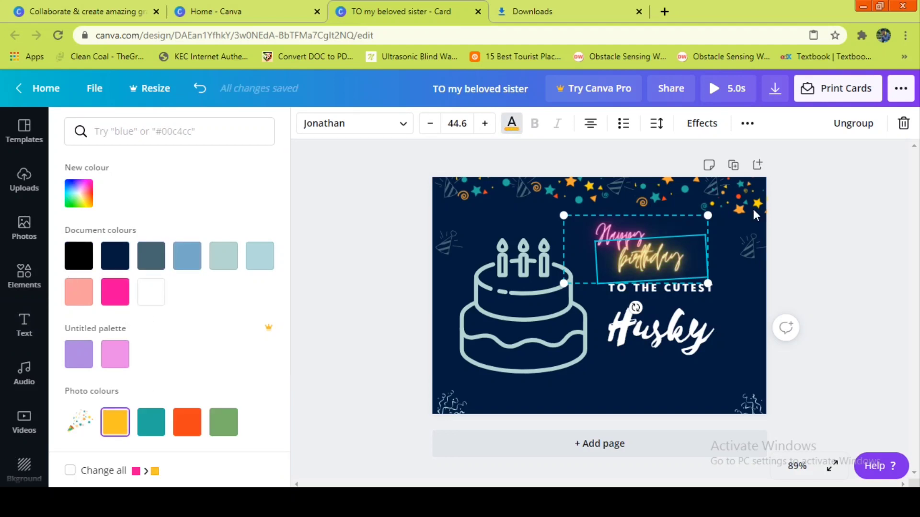
click(607, 235)
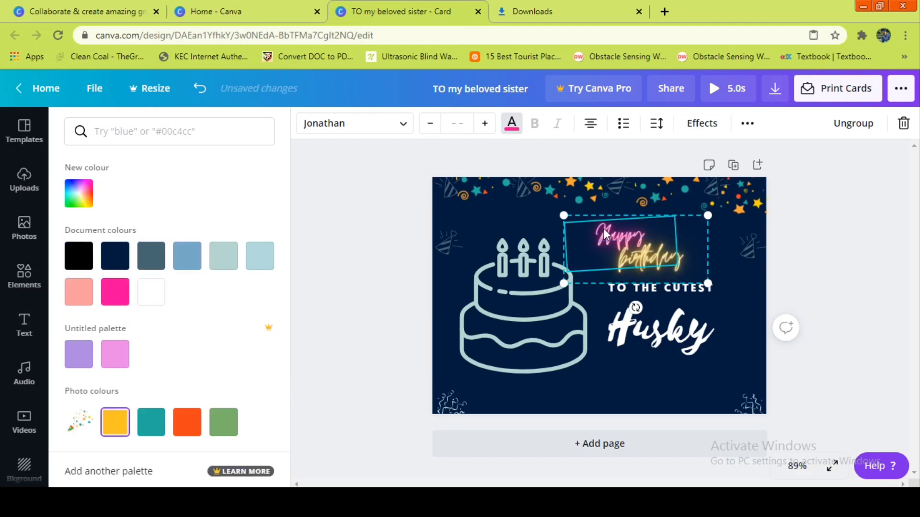
click(120, 425)
click(793, 380)
click(691, 355)
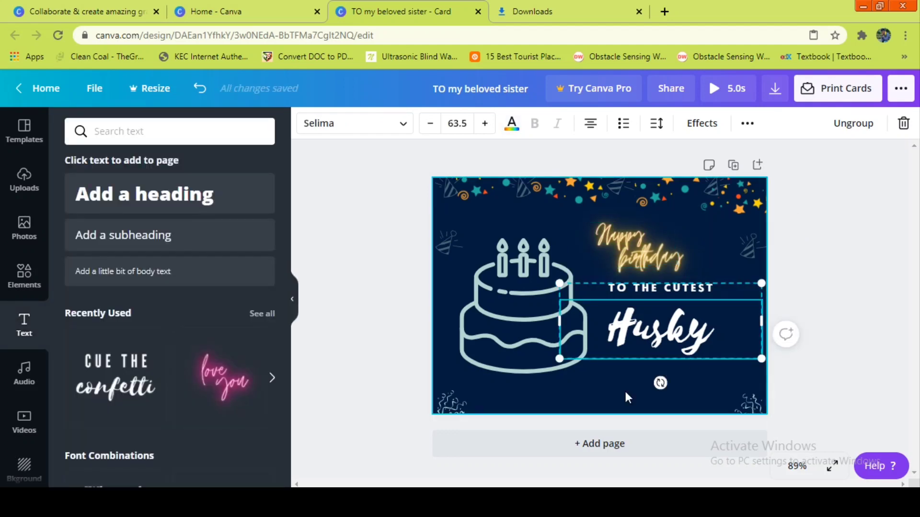
click(625, 392)
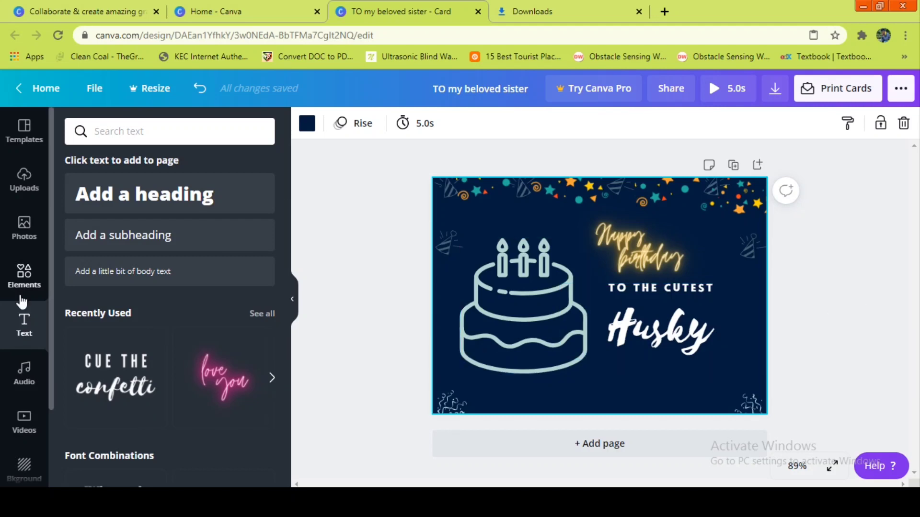
Add a square shape and reshape it into a wide, low rectangle covering the word "Husky" up to the card's right edge.
click(30, 270)
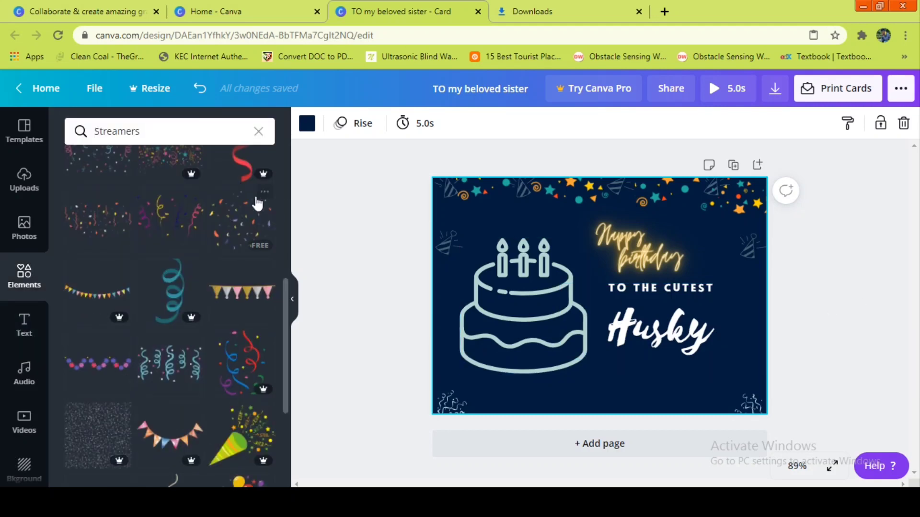
click(259, 133)
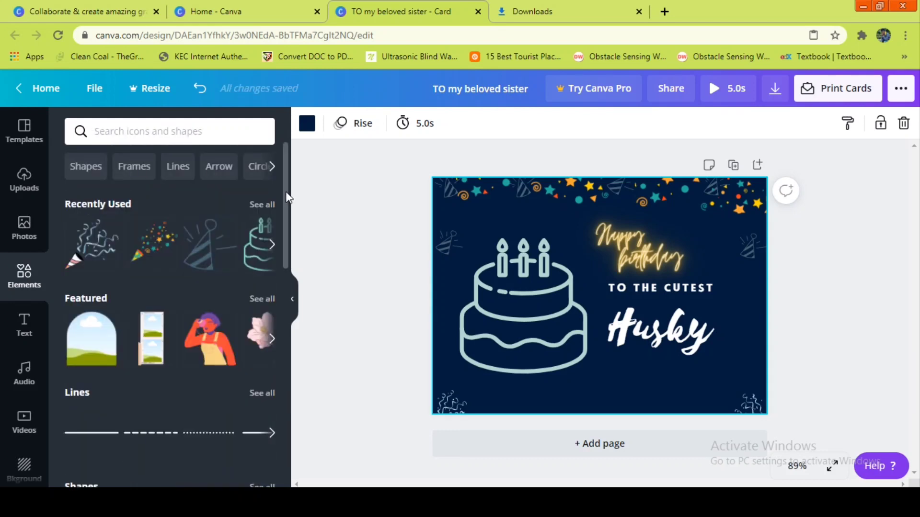
scroll(286, 194, down, 9)
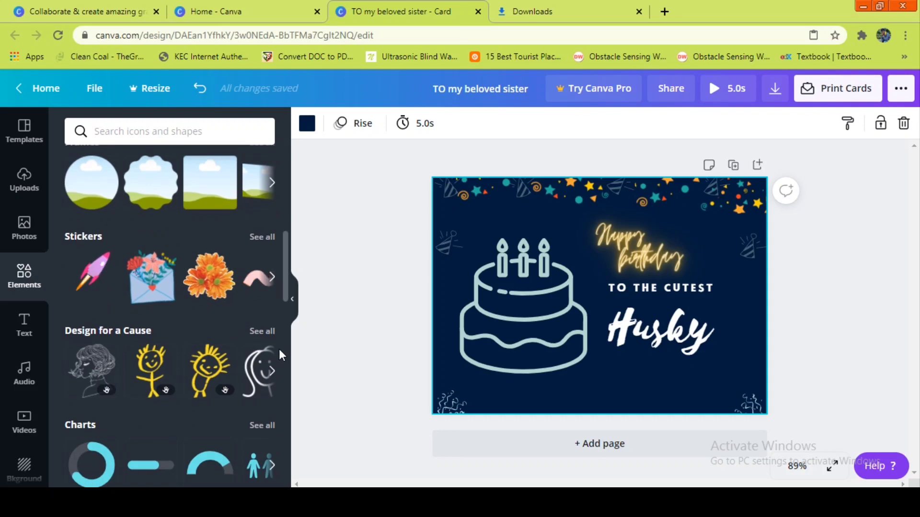
scroll(280, 336, up, 4)
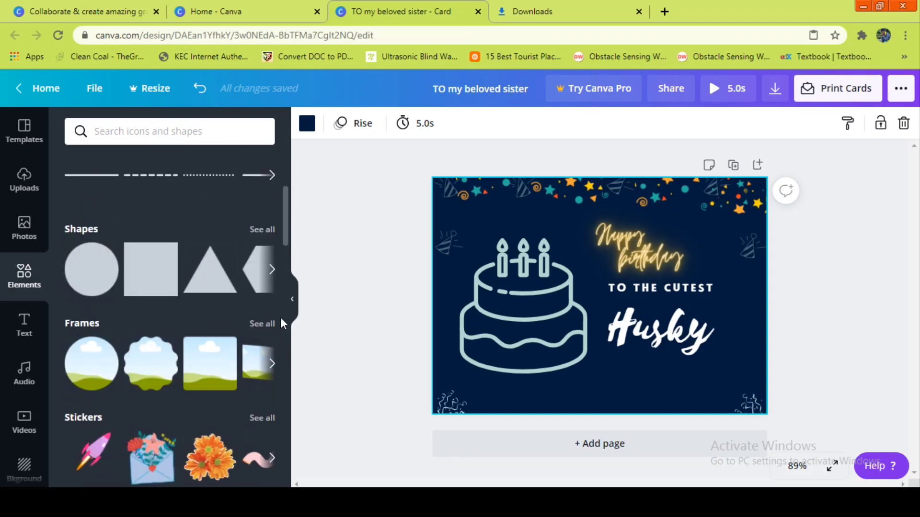
drag(142, 287, 393, 312)
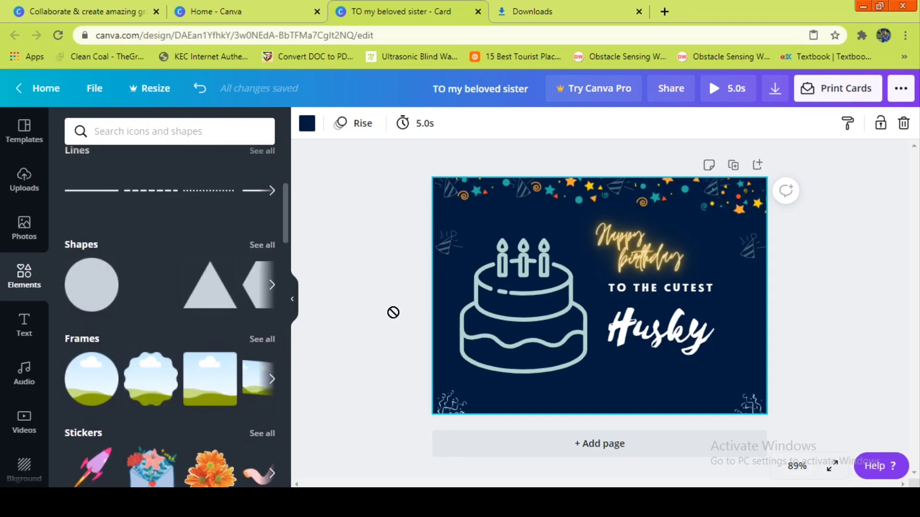
drag(637, 322, 637, 322)
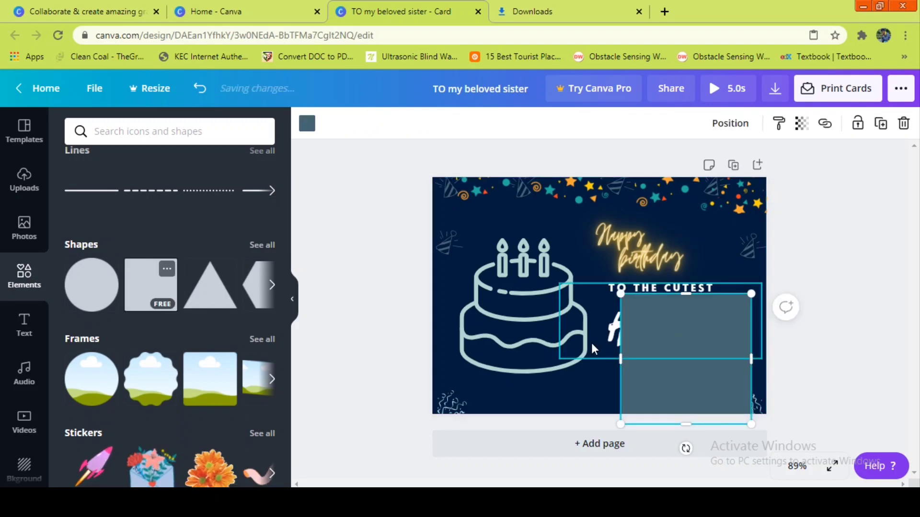
drag(617, 358, 578, 351)
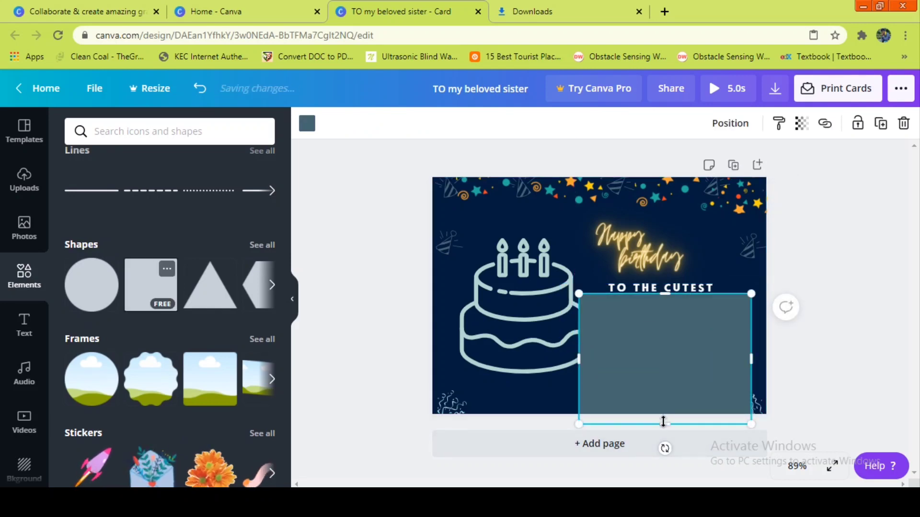
drag(663, 421, 674, 341)
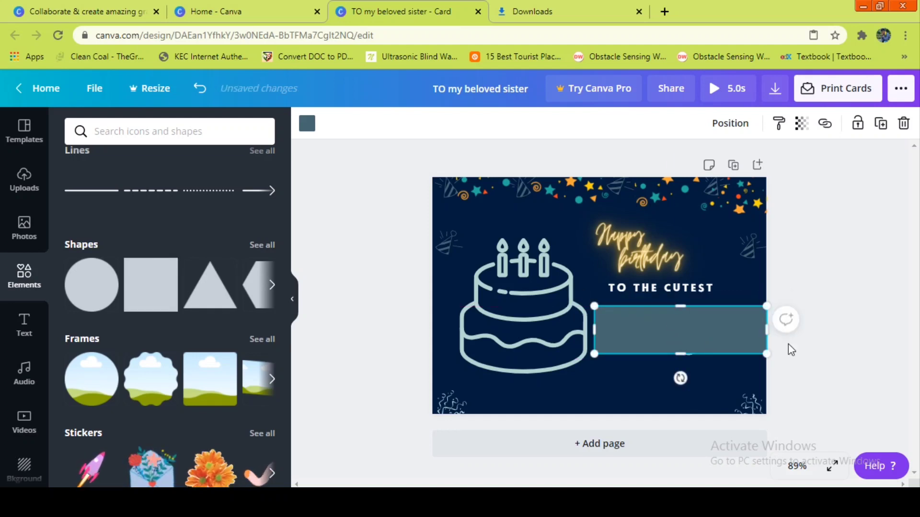
Set the rectangle's transparency to 26 and send it backwards behind the word "Husky".
click(803, 125)
drag(757, 169, 697, 175)
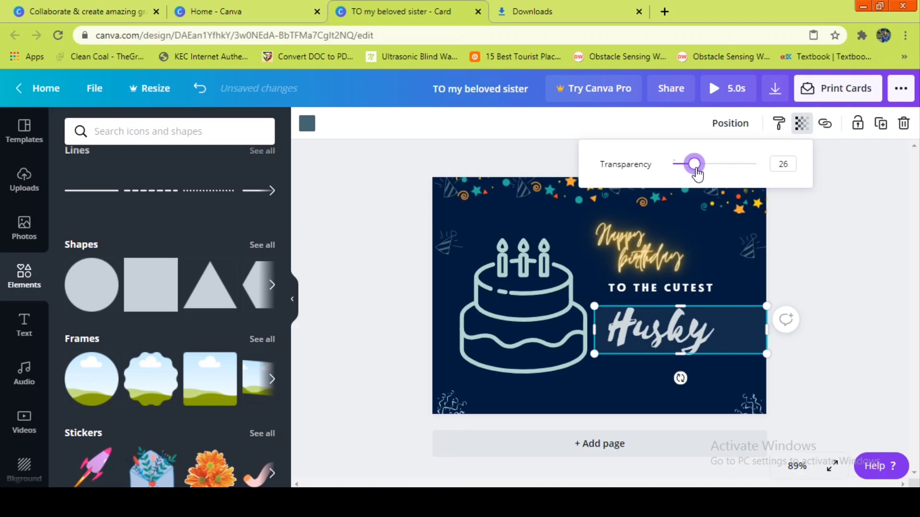
click(835, 255)
click(729, 126)
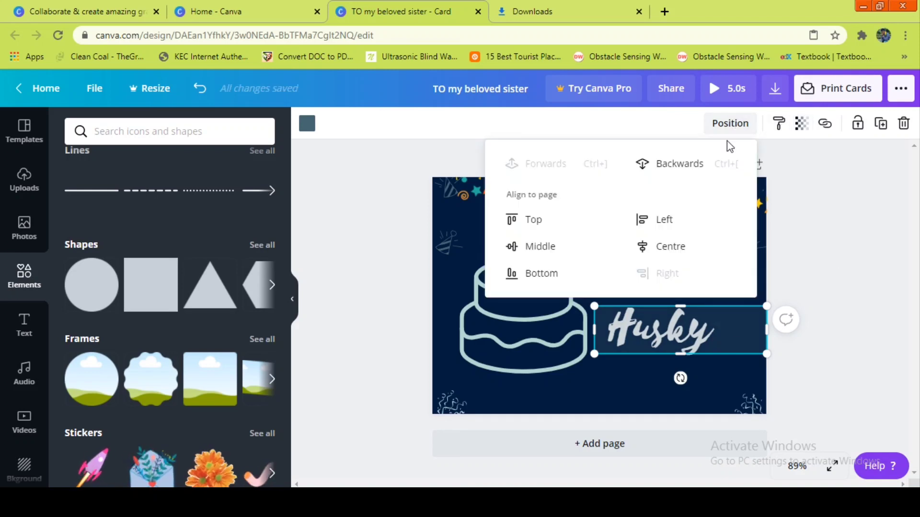
click(677, 164)
click(827, 268)
click(657, 374)
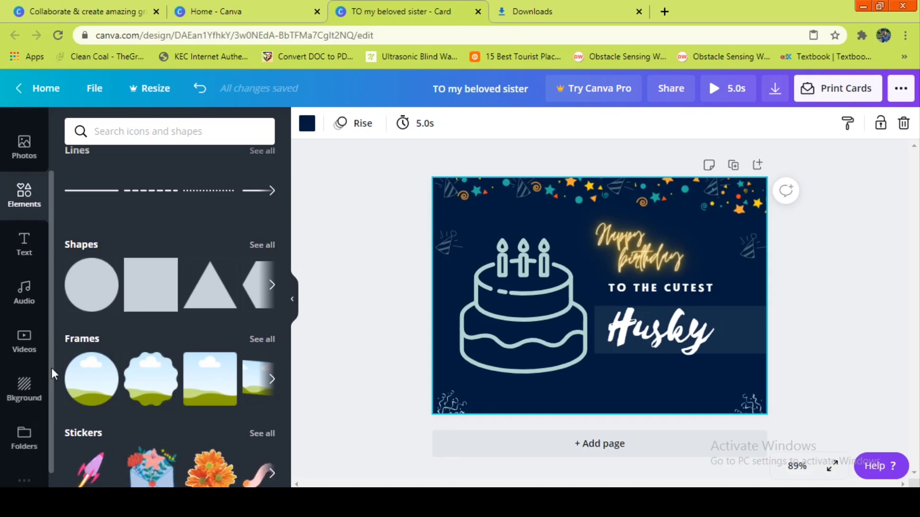
click(849, 320)
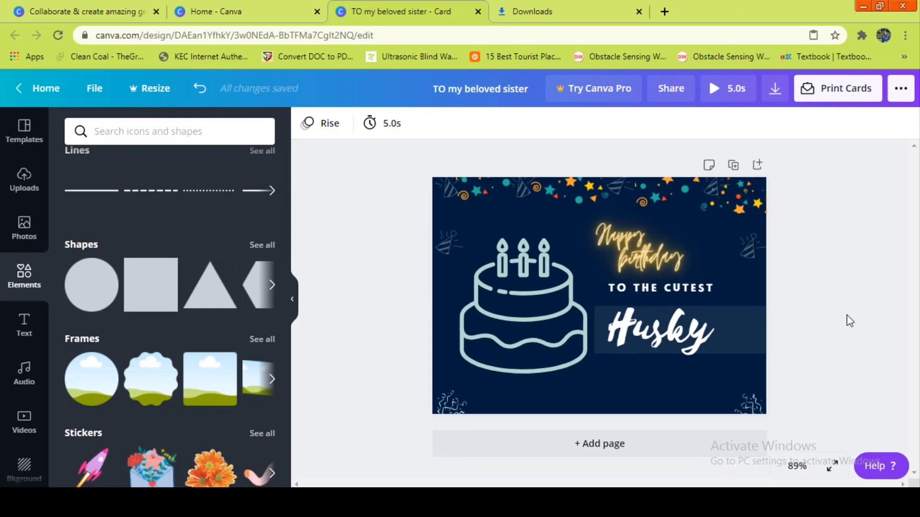
Nudge the party hat on the card's left edge slightly outward and down, and adjust the decoration in the upper-left corner.
drag(447, 186, 446, 249)
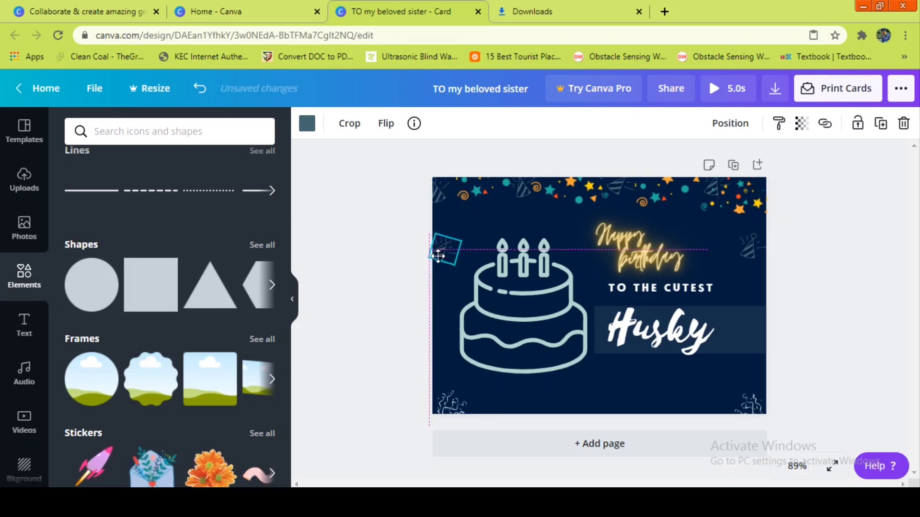
mouse_move(481, 190)
mouse_down()
mouse_move(468, 187)
mouse_move(476, 190)
mouse_up()
click(831, 215)
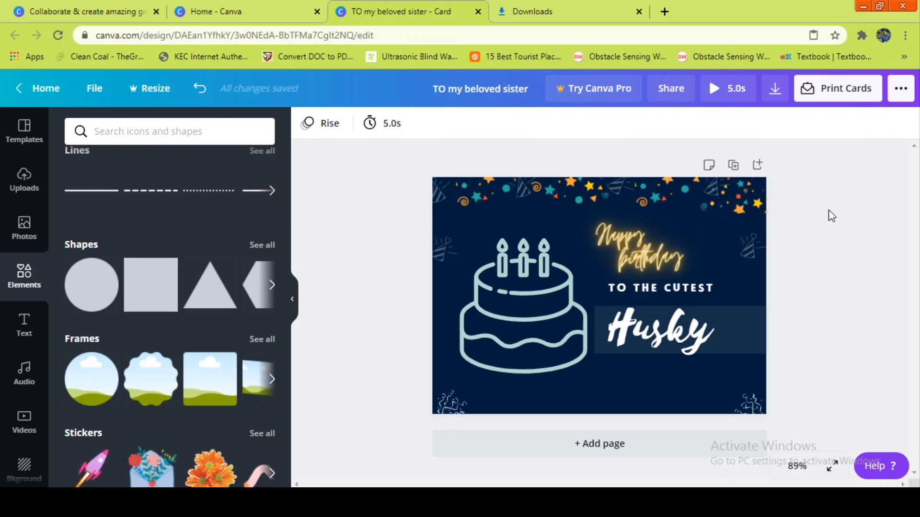
Download the card as a JPG and save it to New Volume (D:) under the file name "TO my beloved sister.jpg".
click(775, 91)
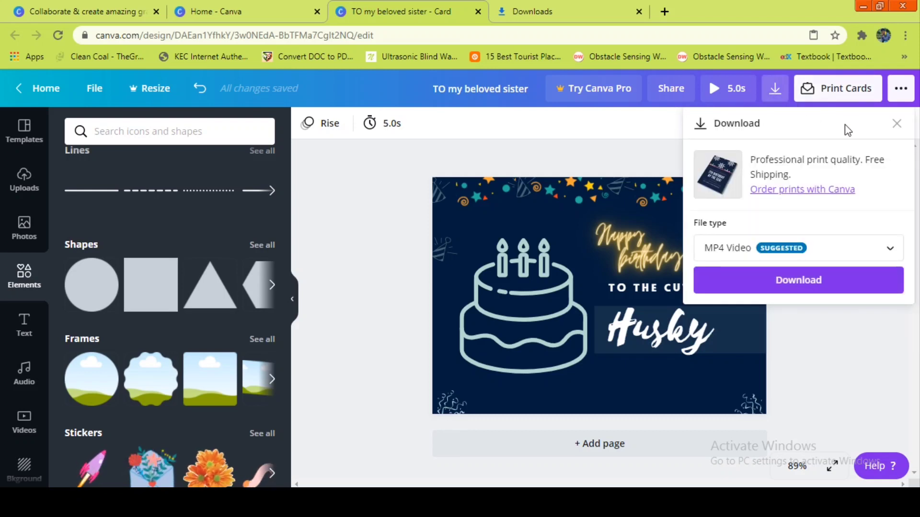
click(786, 245)
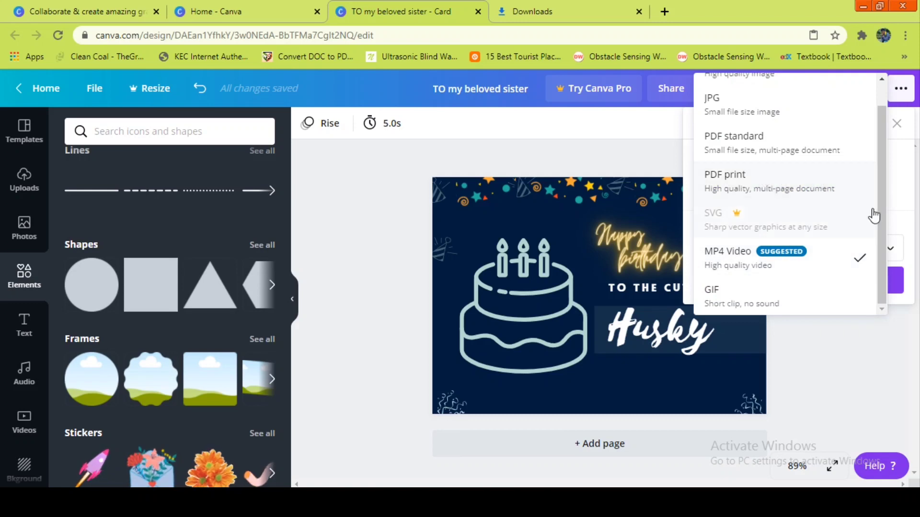
scroll(883, 204, up, 1)
scroll(883, 204, up, 1)
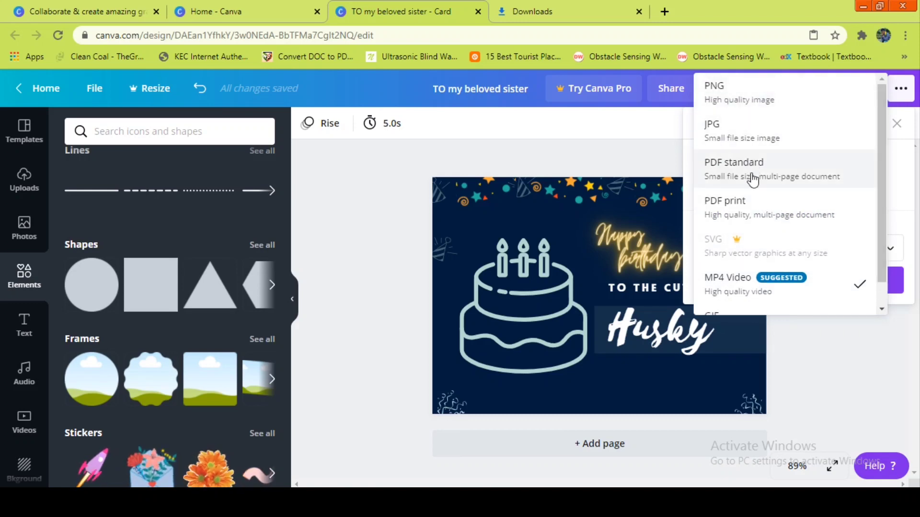
click(750, 140)
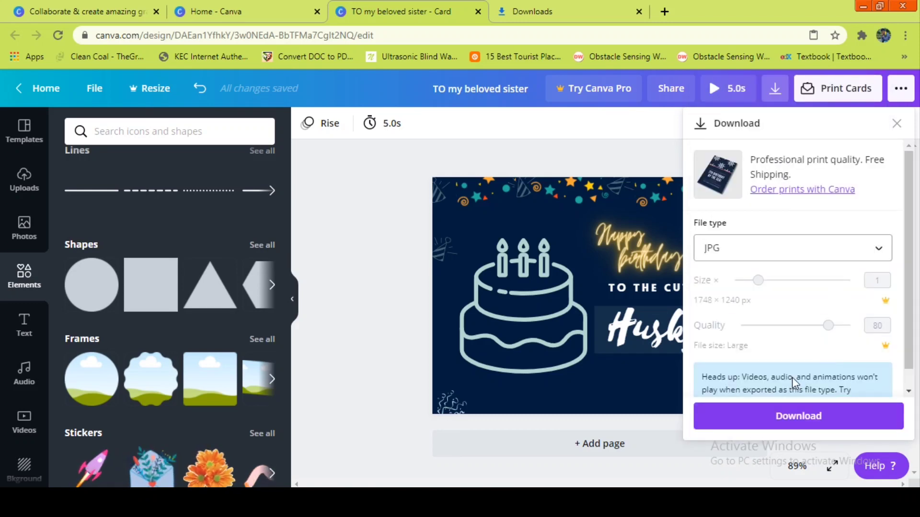
click(777, 417)
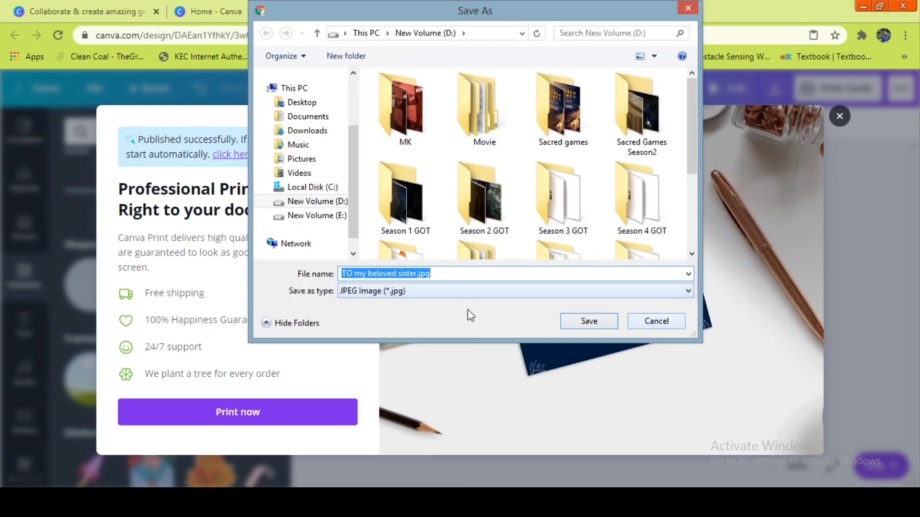
click(588, 322)
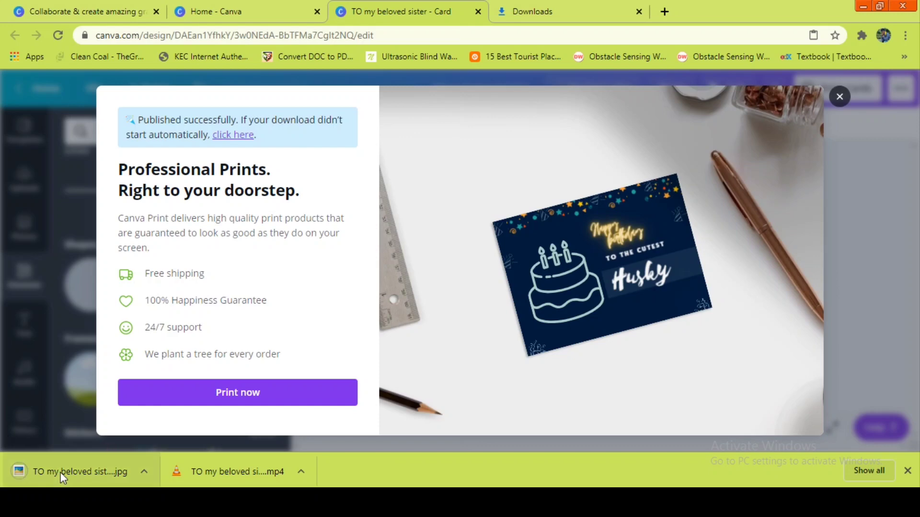
View the downloaded "TO my beloved sister.jpg" in Picasa Photo Viewer and return to the browser.
click(61, 473)
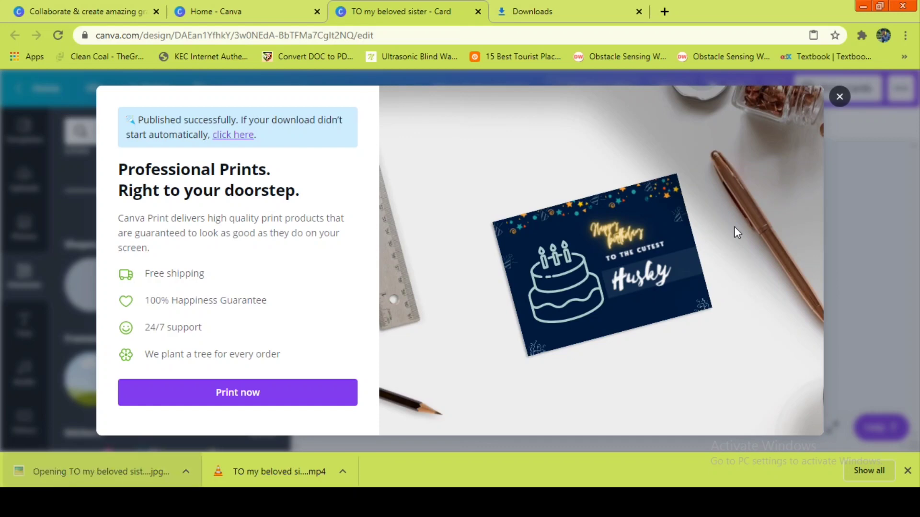
key(Escape)
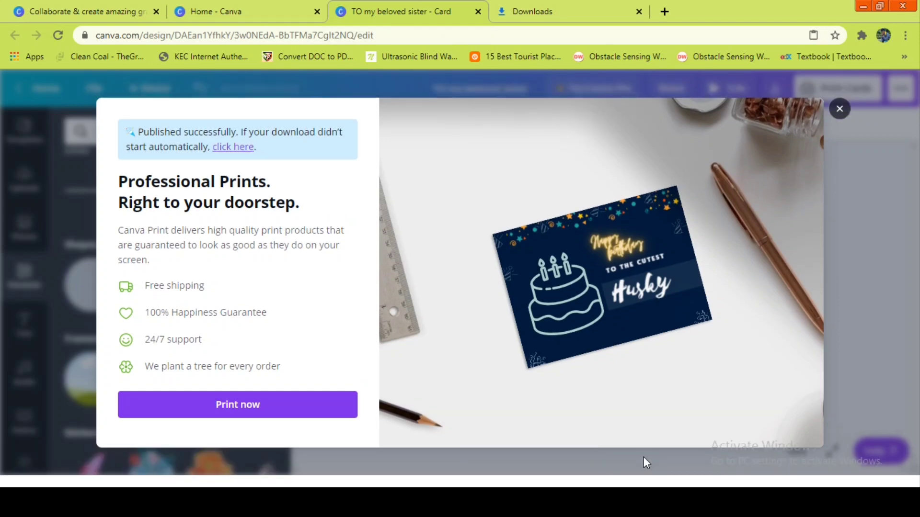
key(alt+Tab)
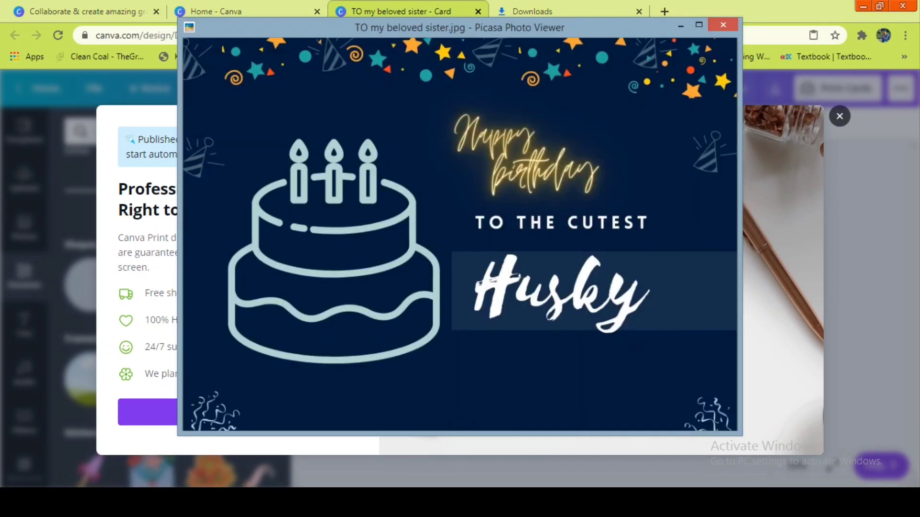
click(698, 25)
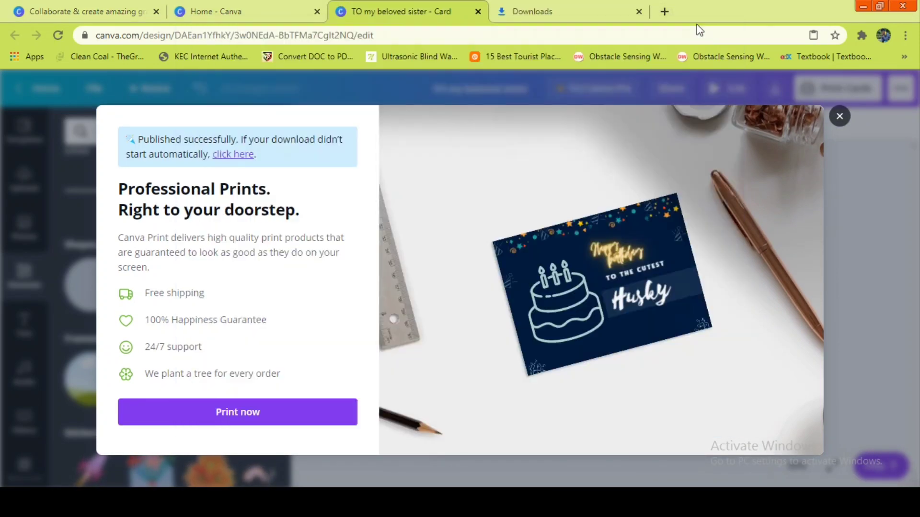